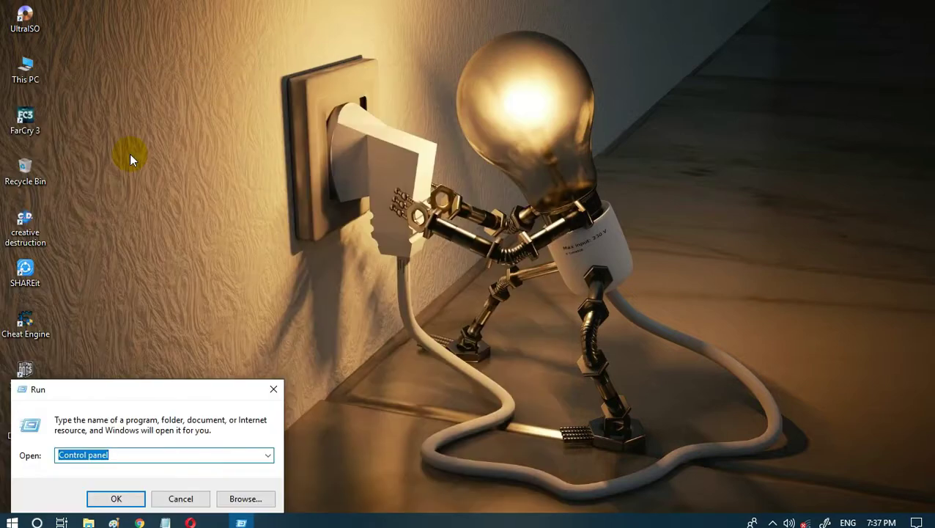
Run %temp% to open the user's temporary files folder
{"action": "left_click_drag", "start_coordinate": [157, 386], "coordinate": [507, 163]}
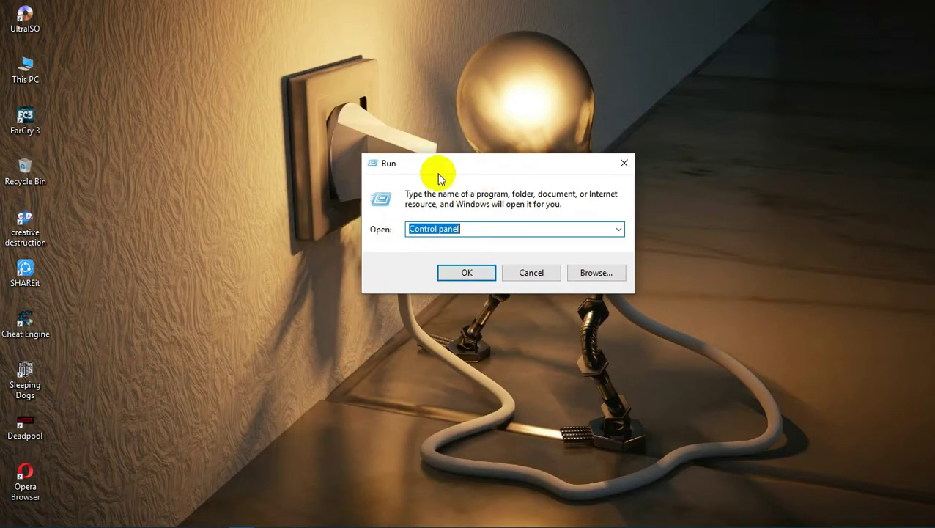
{"action": "key", "text": "BackSpace"}
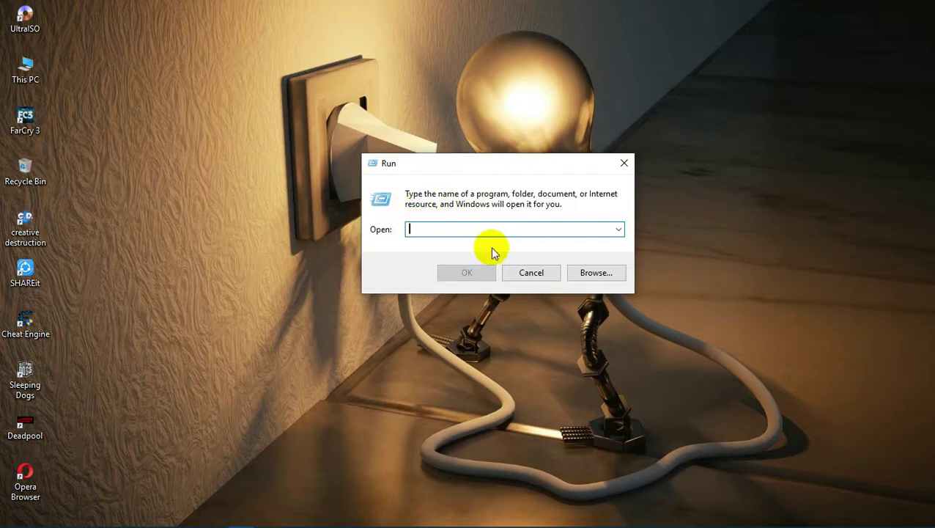
{"action": "type", "text": "%"}
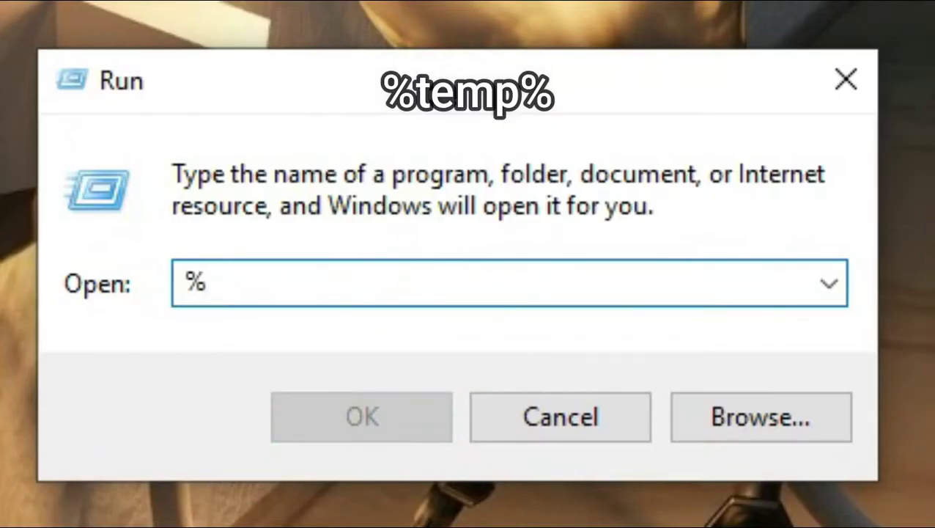
{"action": "type", "text": "te"}
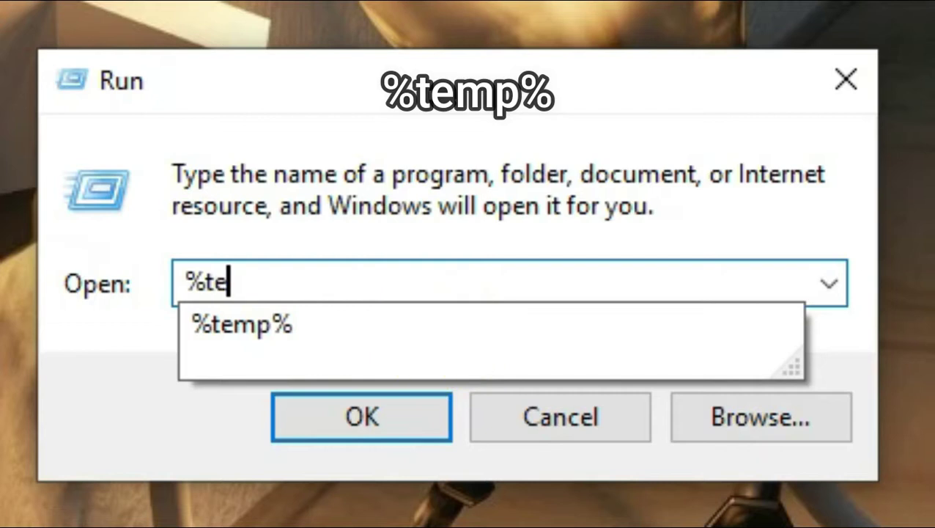
{"action": "type", "text": "mp%"}
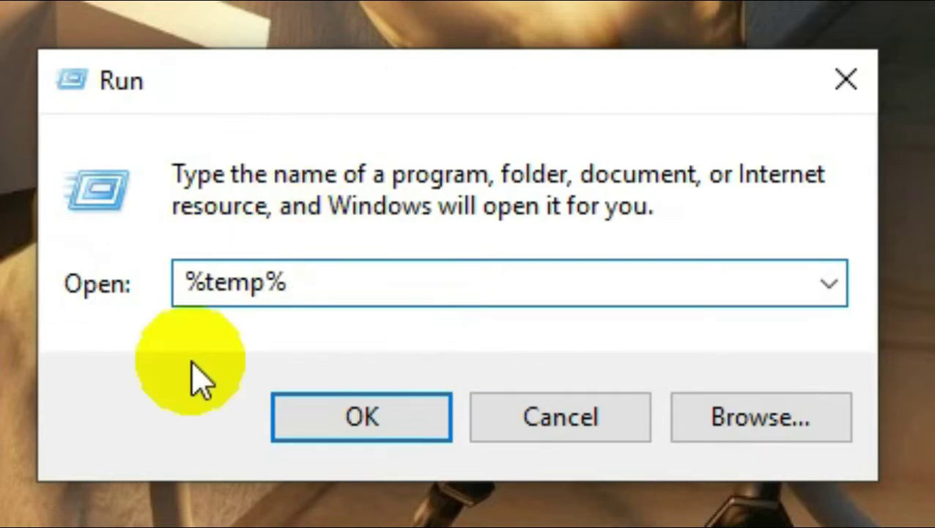
{"action": "left_click", "coordinate": [313, 433]}
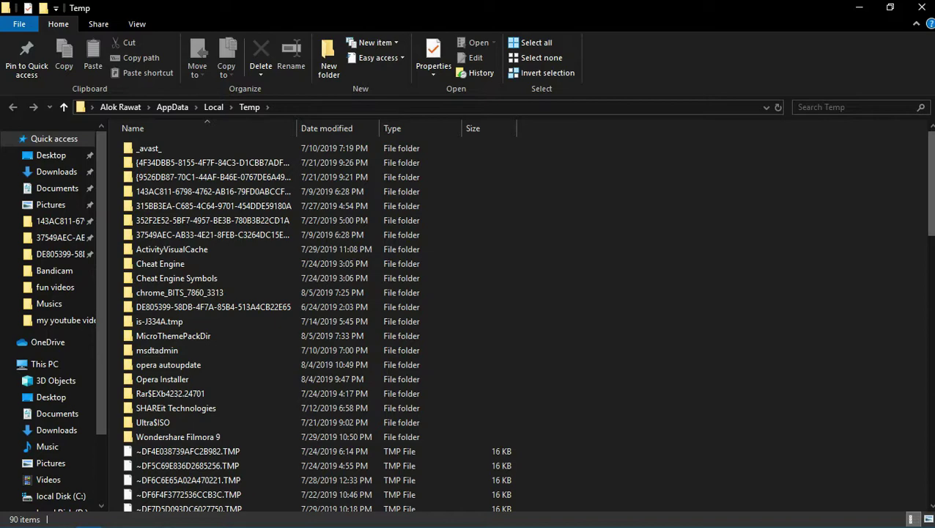
Delete all files and folders in the user's Temp folder
{"action": "left_click_drag", "start_coordinate": [929, 158], "coordinate": [928, 139]}
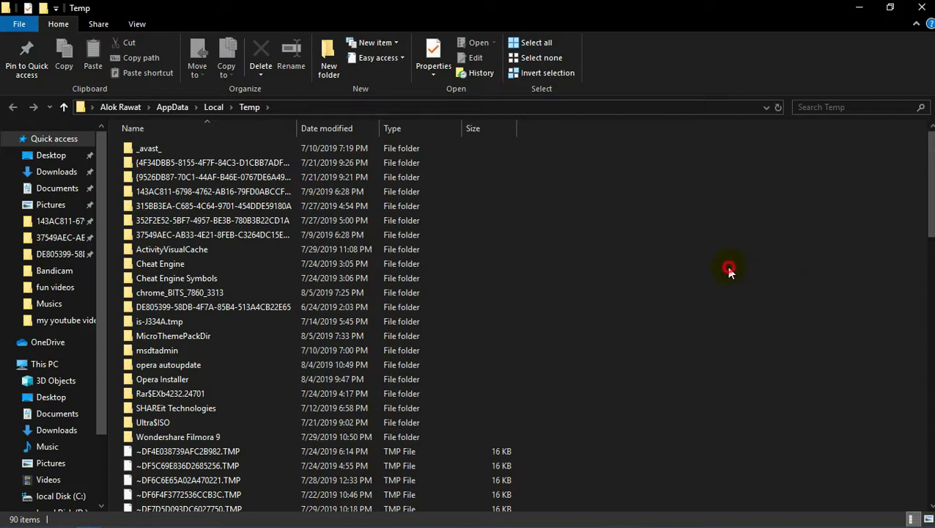
{"action": "right_click", "coordinate": [584, 256]}
{"action": "key", "text": "Escape"}
{"action": "key", "text": "ctrl+a"}
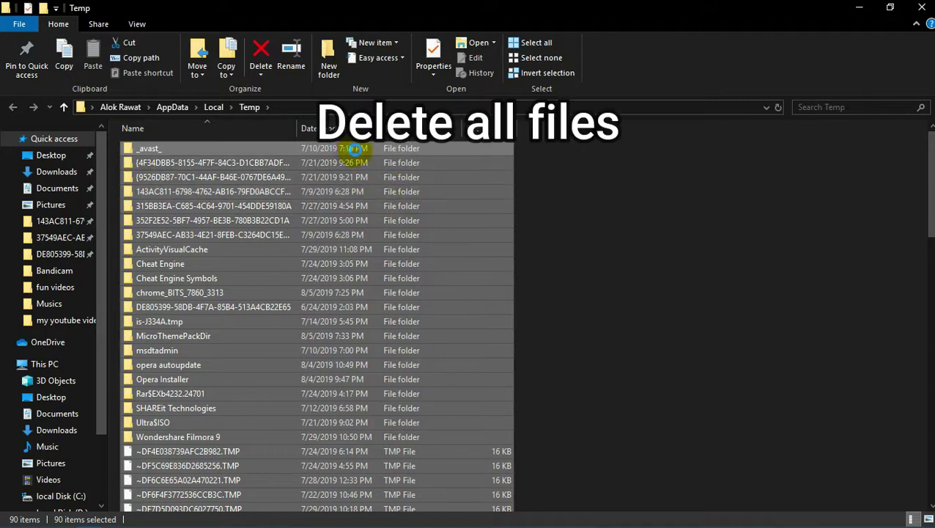
{"action": "right_click", "coordinate": [353, 152]}
{"action": "left_click", "coordinate": [381, 378]}
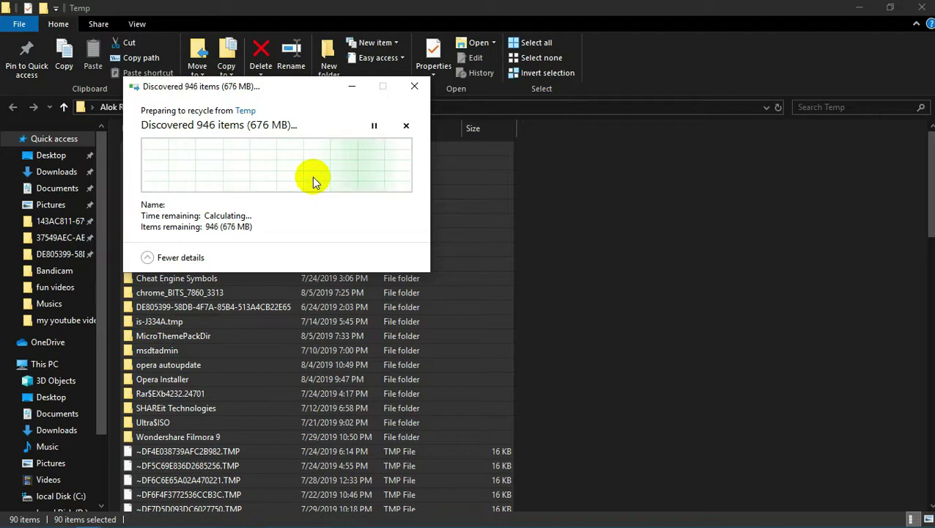
Skip all current items that cannot be deleted, including files in use, and close the Temp folder
{"action": "left_click", "coordinate": [185, 185]}
{"action": "left_click", "coordinate": [307, 204]}
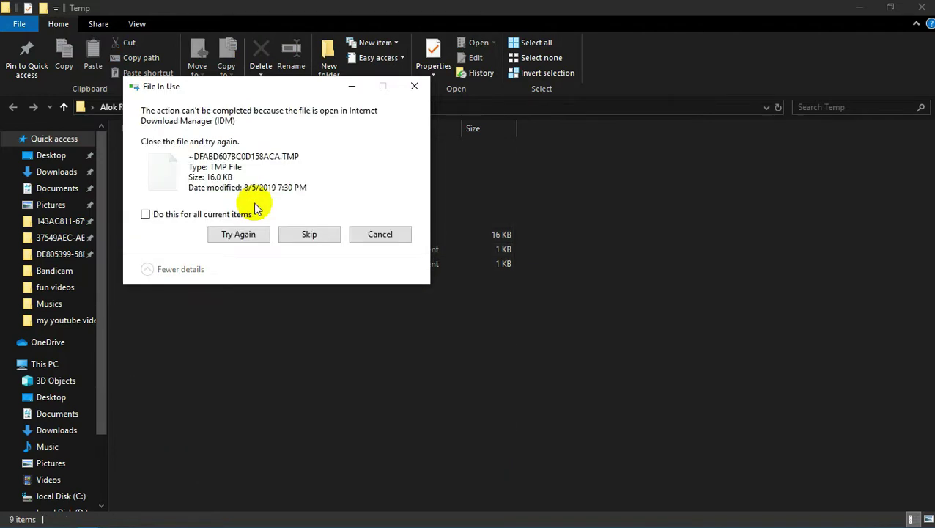
{"action": "left_click", "coordinate": [154, 214]}
{"action": "left_click", "coordinate": [330, 236]}
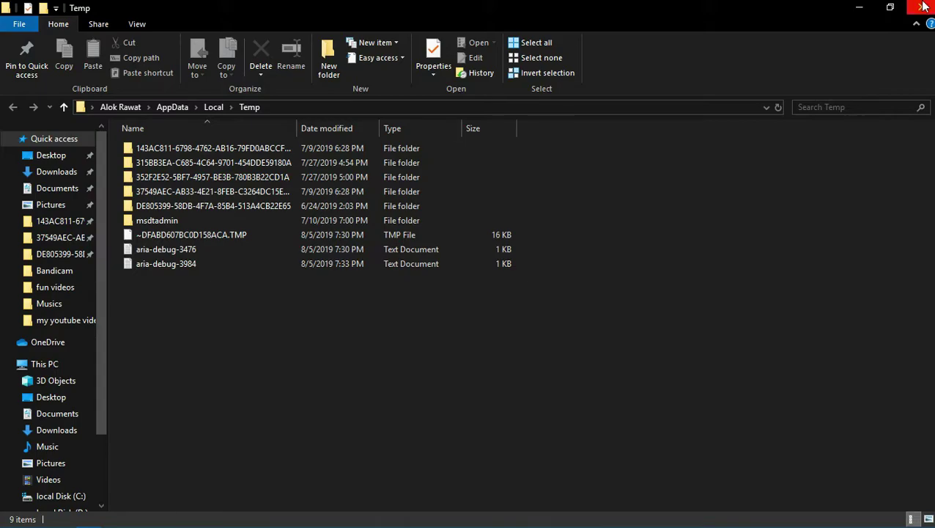
{"action": "left_click", "coordinate": [923, 6]}
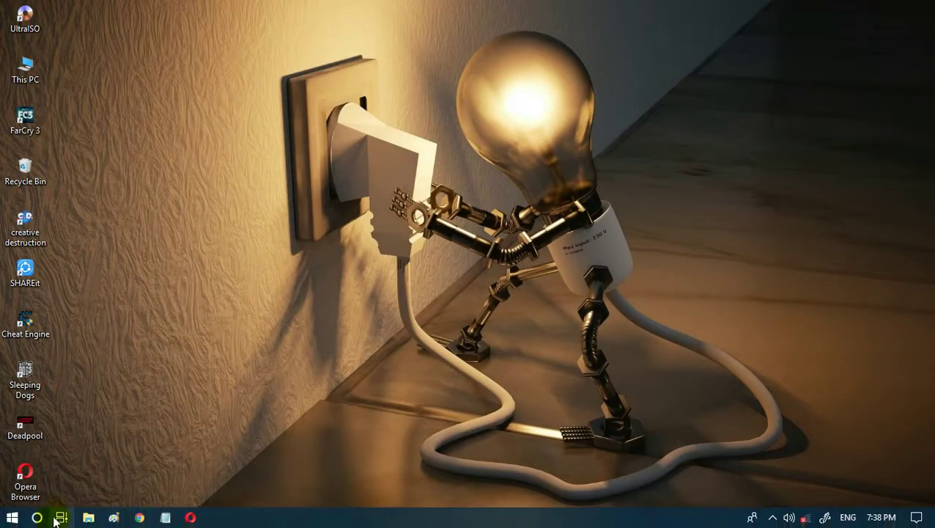
Search Windows for "run" and open the Run dialog
{"action": "left_click", "coordinate": [37, 517]}
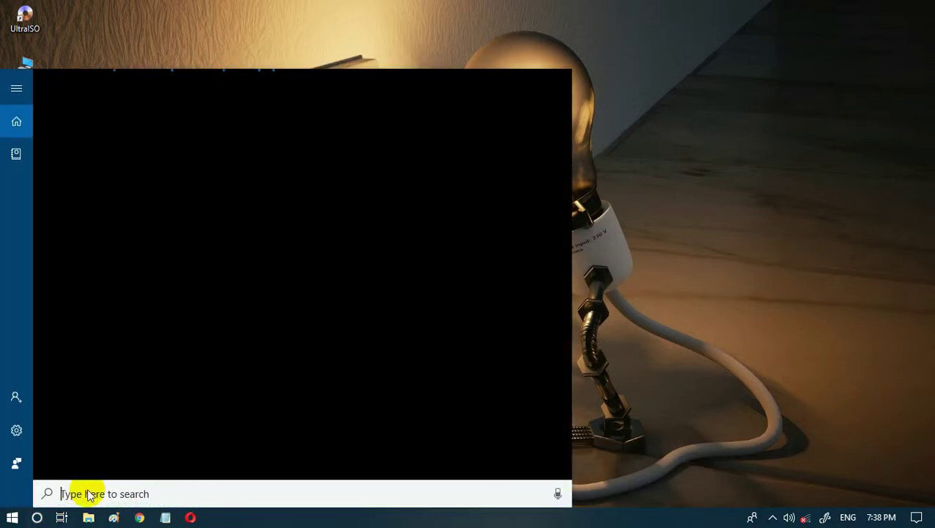
{"action": "type", "text": "rung"}
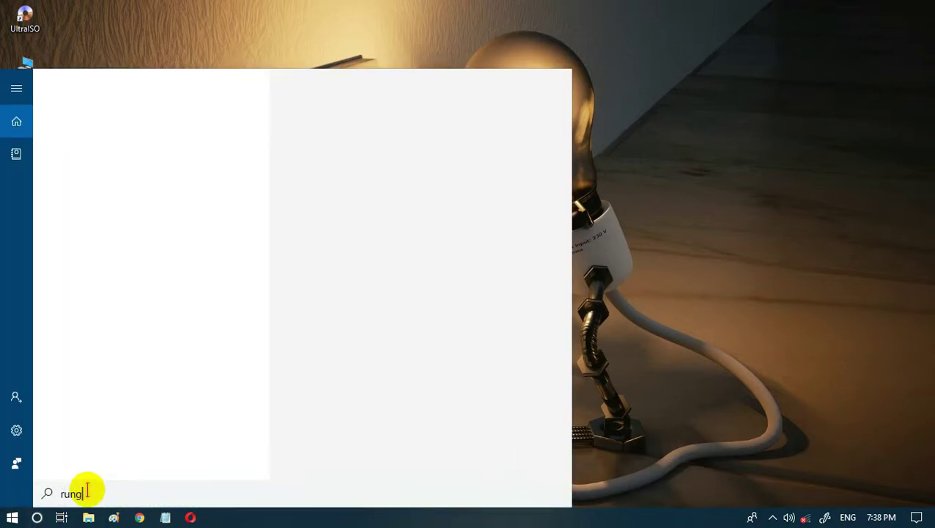
{"action": "key", "text": "BackSpace"}
{"action": "left_click", "coordinate": [136, 143]}
Run TEMP and grant permanent access to the Windows Temp folder
{"action": "left_click_drag", "start_coordinate": [154, 392], "coordinate": [512, 174]}
{"action": "left_click_drag", "start_coordinate": [457, 241], "coordinate": [404, 242]}
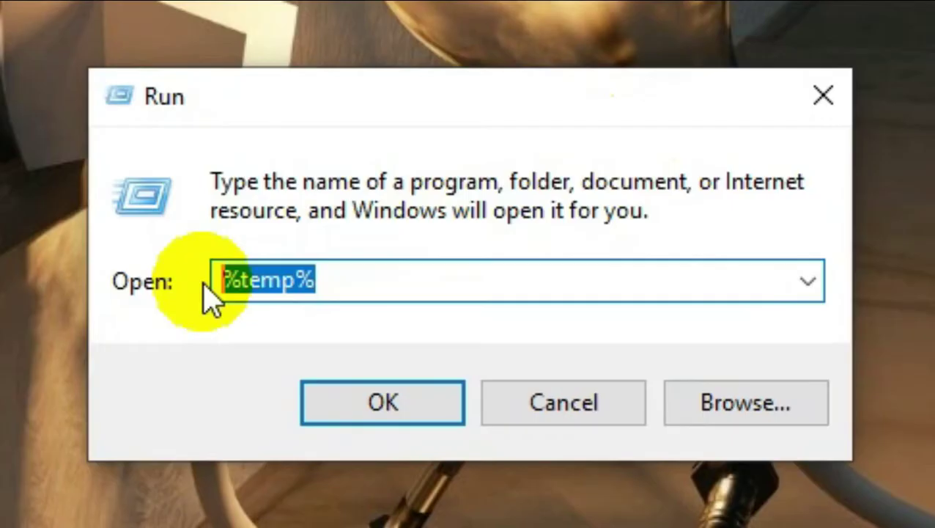
{"action": "type", "text": "TEMP"}
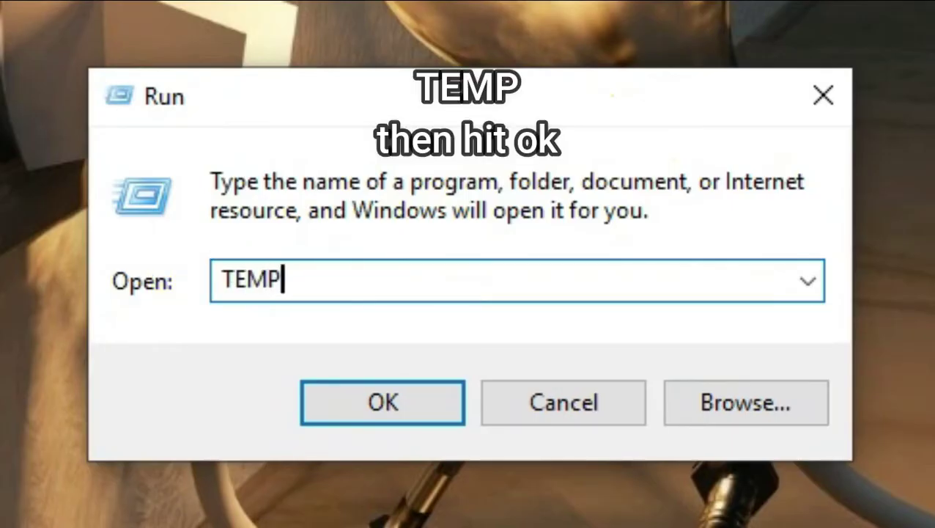
{"action": "left_click_drag", "start_coordinate": [283, 279], "coordinate": [206, 278]}
{"action": "key", "text": "Return"}
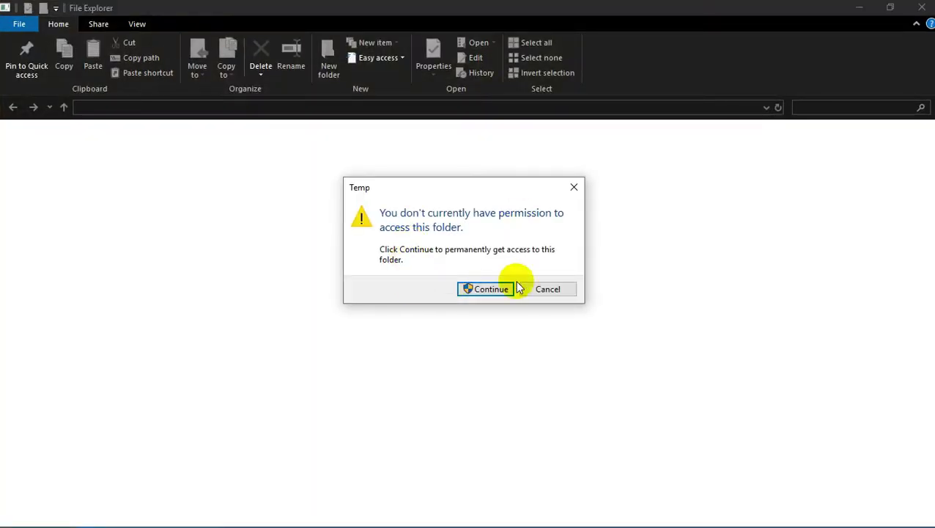
{"action": "left_click", "coordinate": [495, 288]}
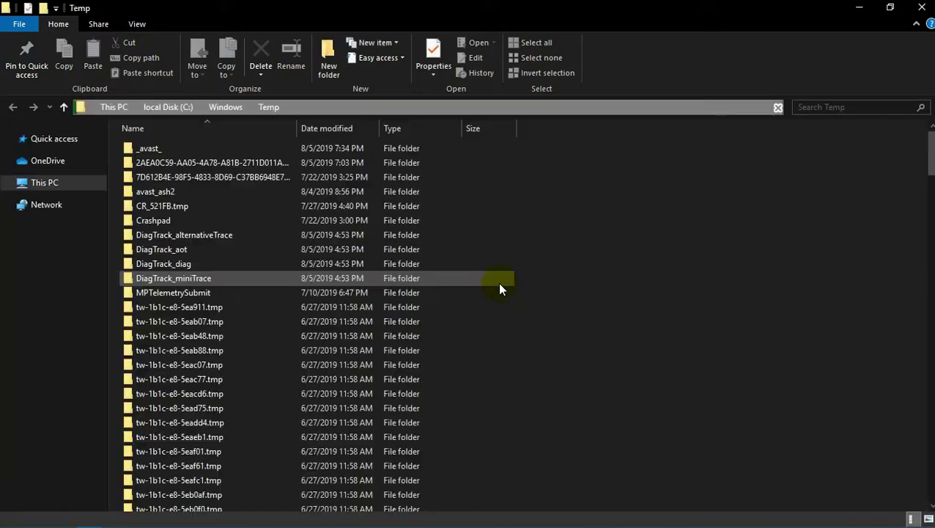
Delete everything in C:\Windows\Temp with administrator permission, skipping all current items that are in use
{"action": "scroll", "coordinate": [672, 260], "scroll_direction": "down", "scroll_amount": 11}
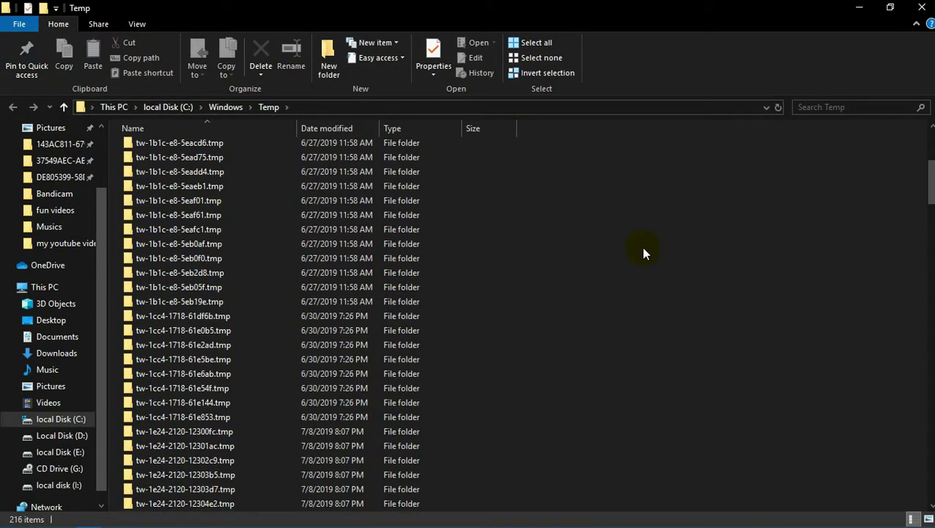
{"action": "scroll", "coordinate": [930, 231], "scroll_direction": "up", "scroll_amount": 11}
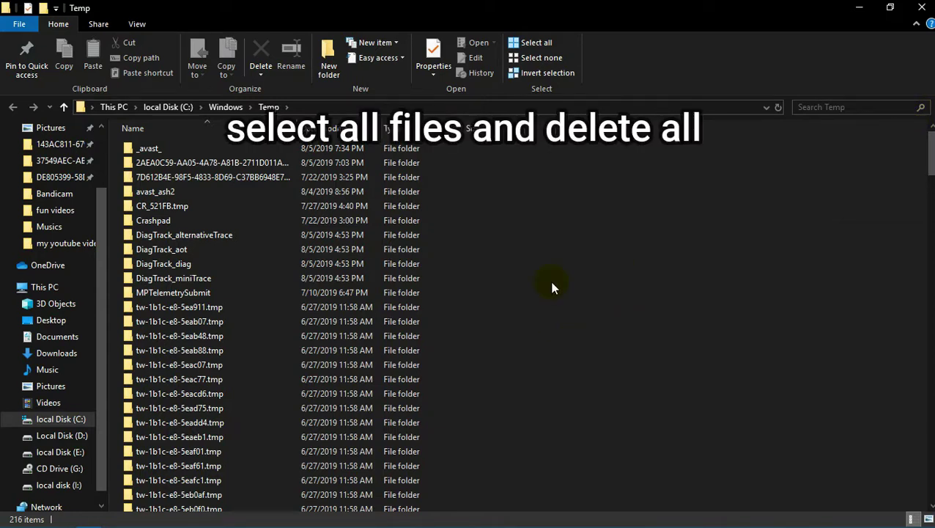
{"action": "key", "text": "ctrl+a"}
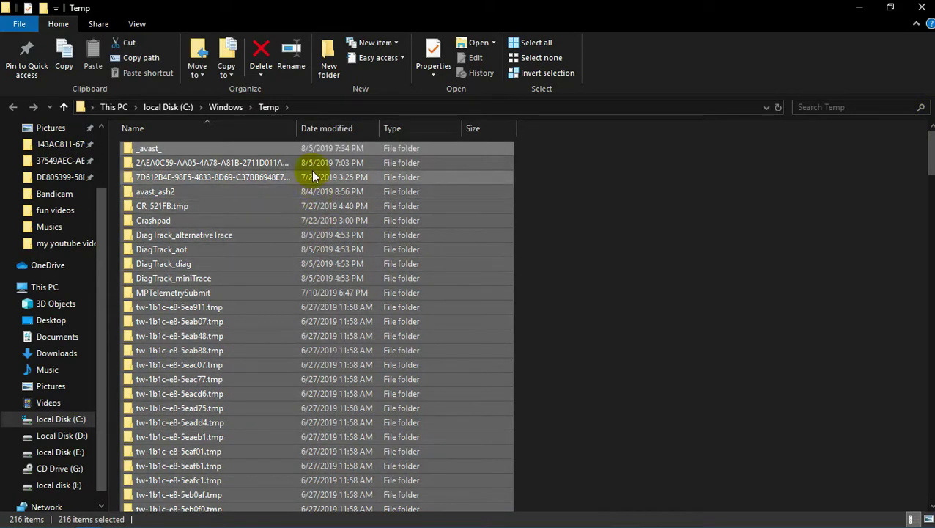
{"action": "right_click", "coordinate": [311, 154]}
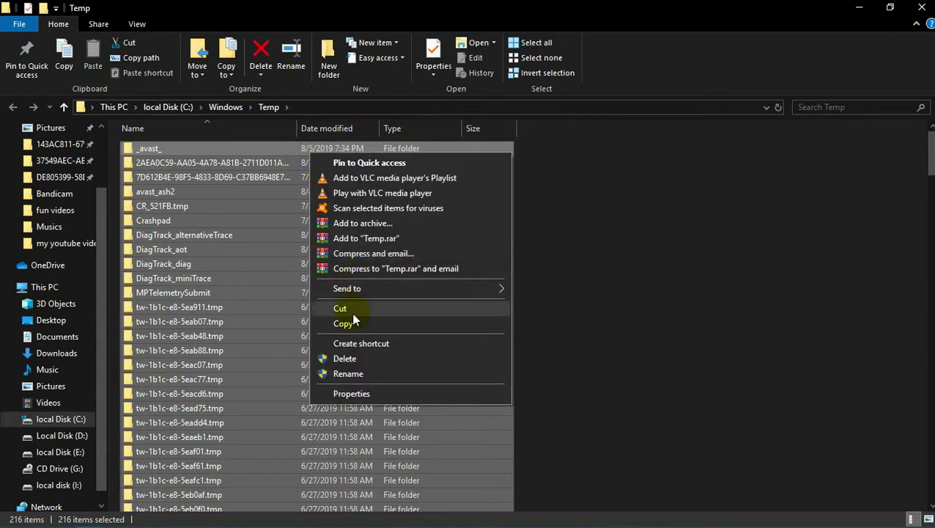
{"action": "left_click", "coordinate": [344, 358]}
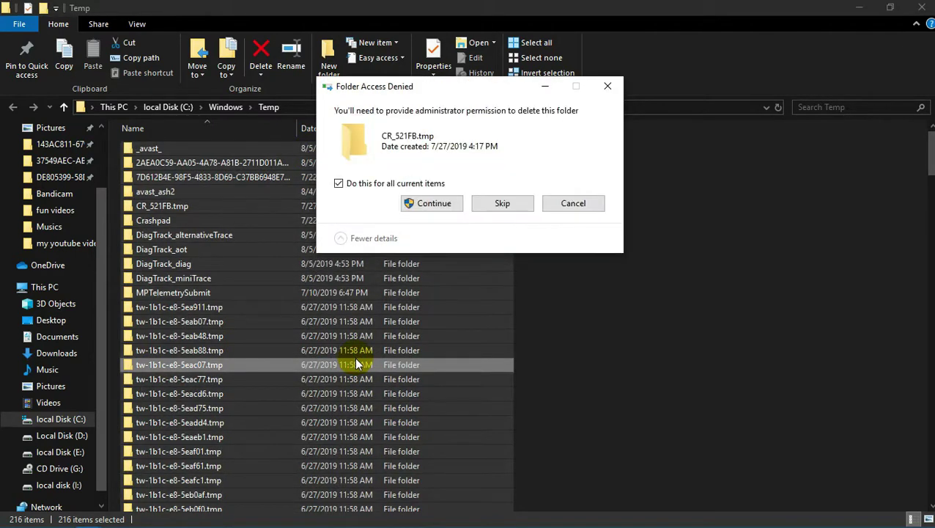
{"action": "left_click", "coordinate": [434, 206]}
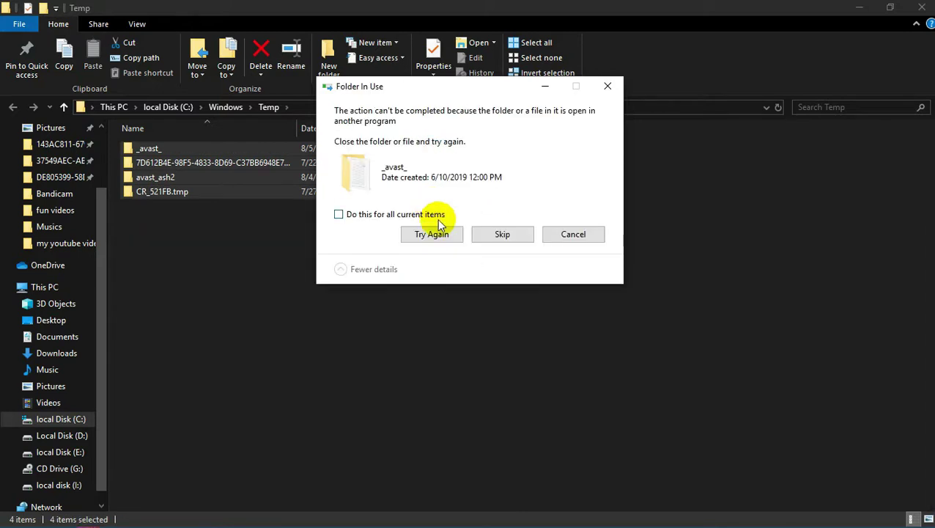
{"action": "left_click", "coordinate": [339, 215]}
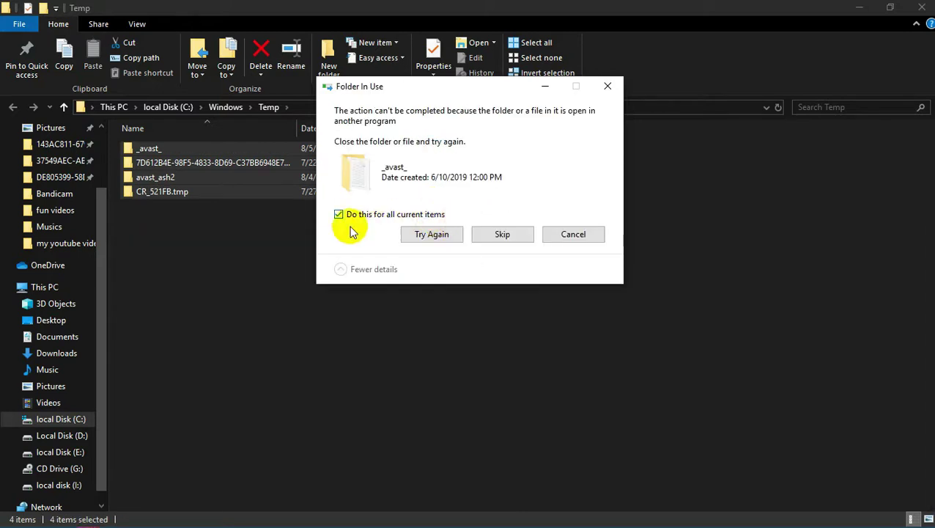
{"action": "left_click", "coordinate": [502, 233]}
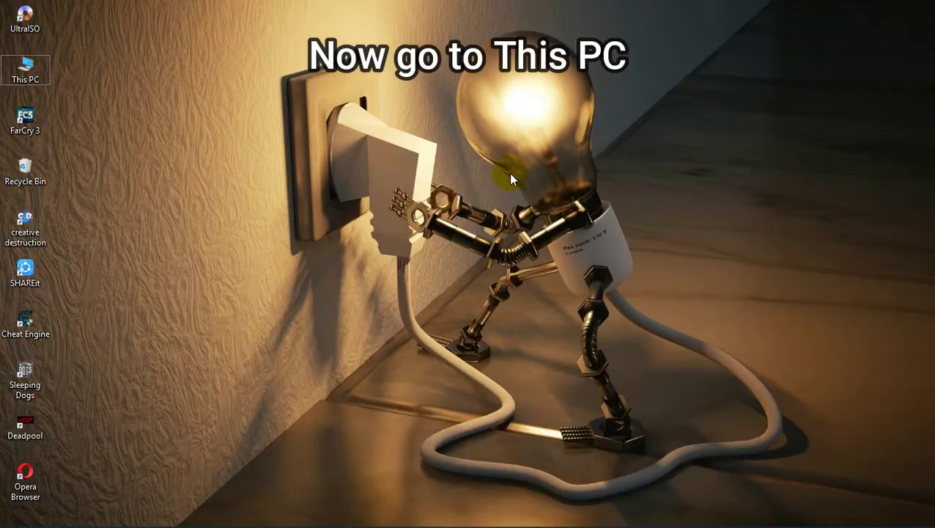
Open the properties of local Disk (C:) from This PC and start Disk Cleanup for it
{"action": "double_click", "coordinate": [45, 73]}
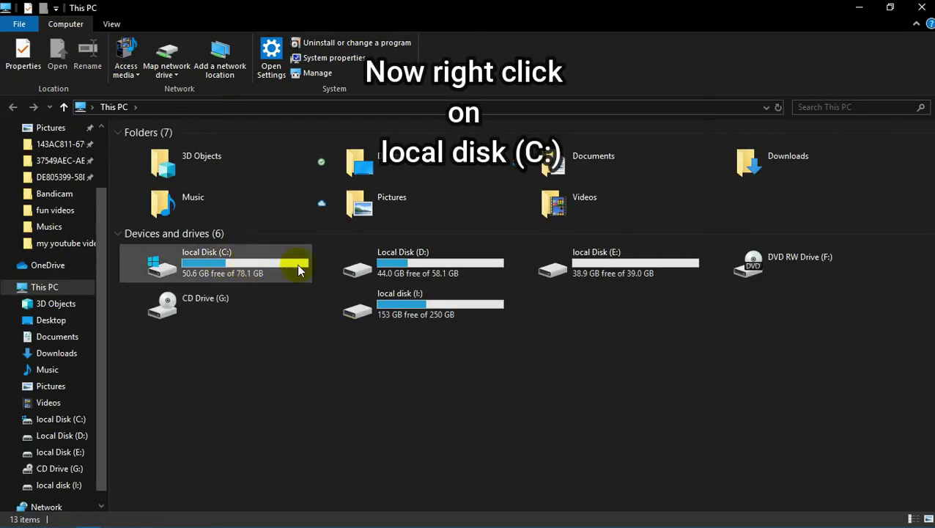
{"action": "right_click", "coordinate": [253, 267]}
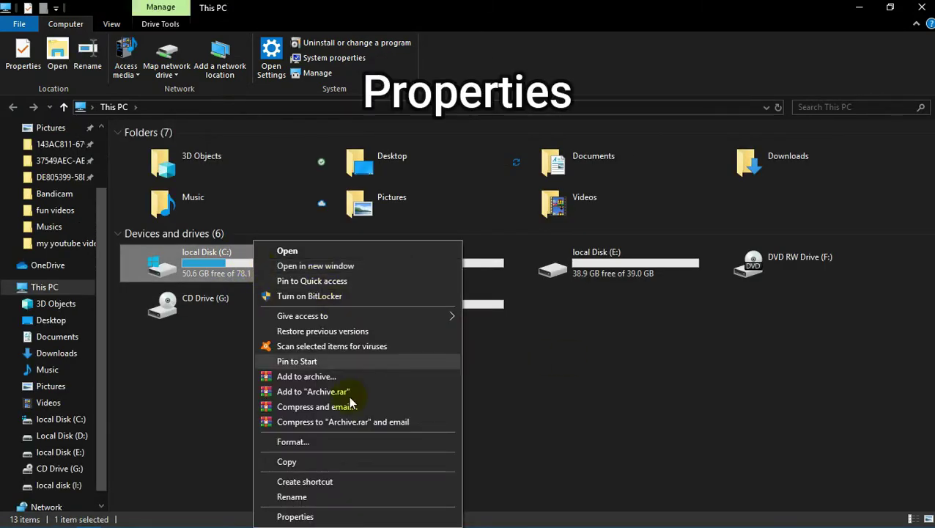
{"action": "left_click", "coordinate": [313, 517]}
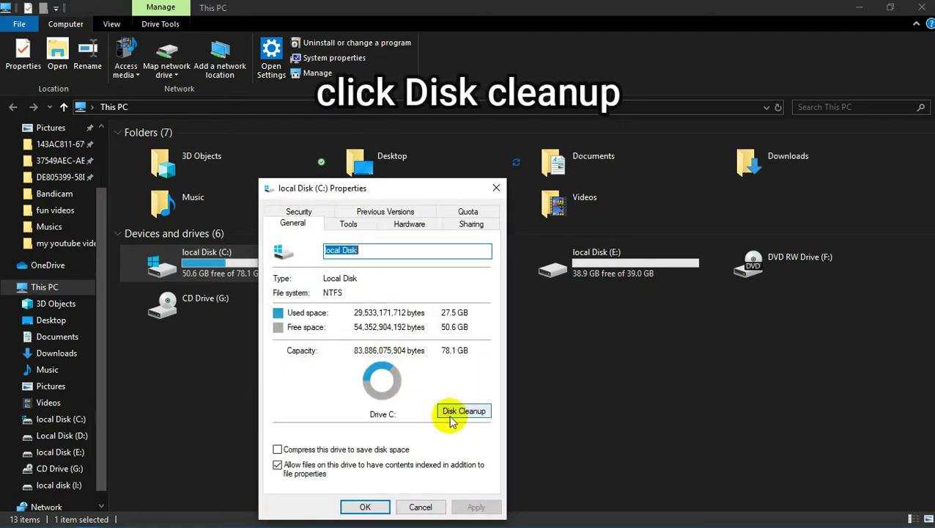
{"action": "left_click", "coordinate": [452, 417]}
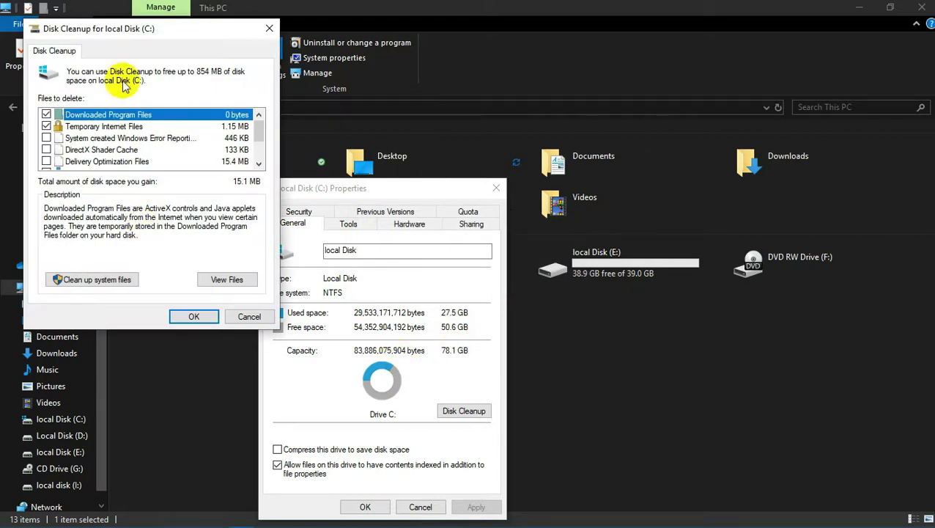
Mark all file categories for cleanup, including Downloads, Recycle Bin, Temporary files and Thumbnails, and permanently delete them
{"action": "left_click_drag", "start_coordinate": [132, 29], "coordinate": [315, 111]}
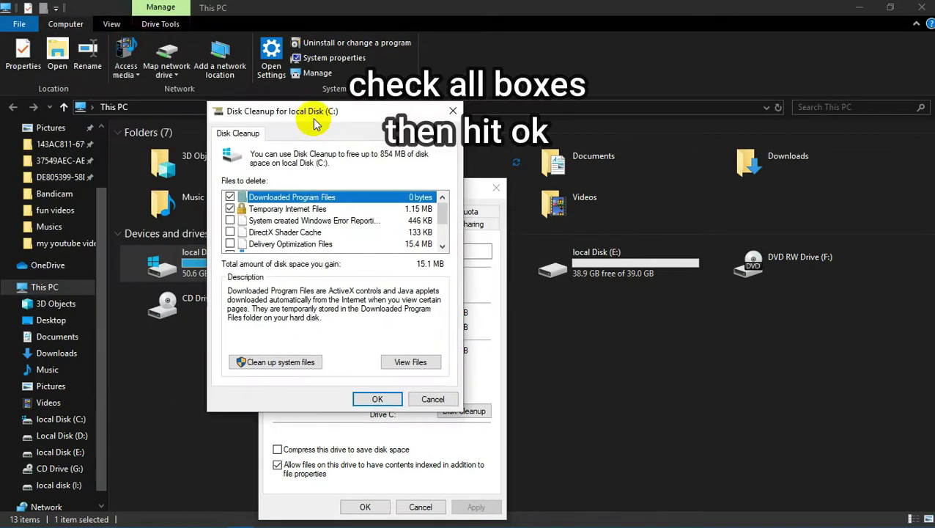
{"action": "left_click", "coordinate": [230, 221]}
{"action": "scroll", "coordinate": [233, 247], "scroll_direction": "down", "scroll_amount": 2}
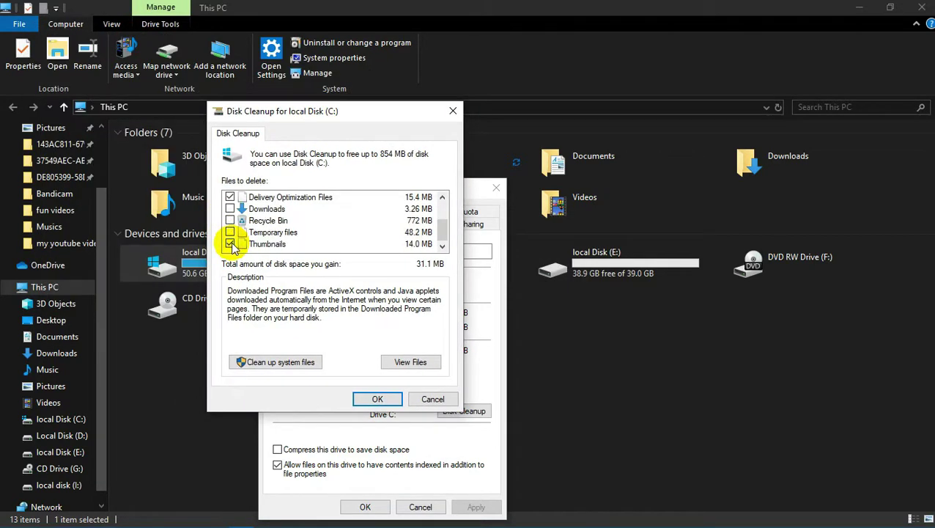
{"action": "left_click", "coordinate": [230, 222]}
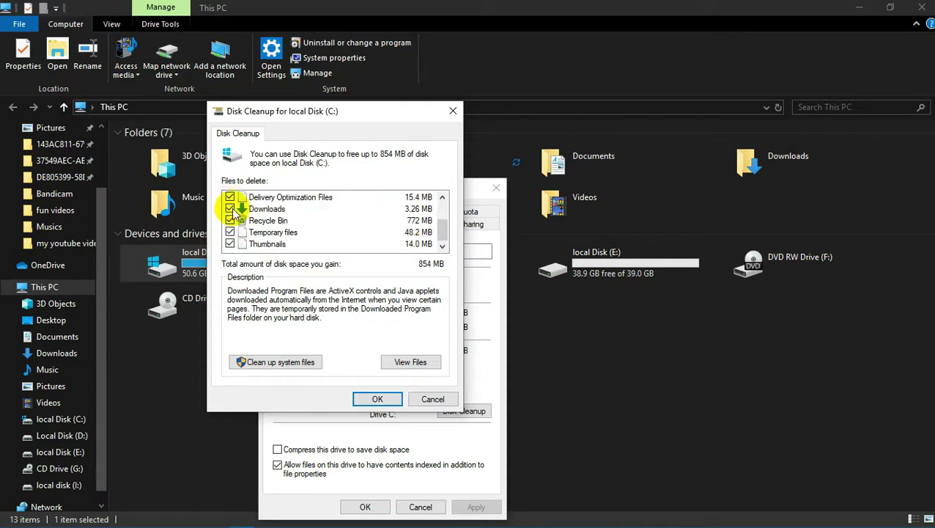
{"action": "left_click", "coordinate": [377, 399]}
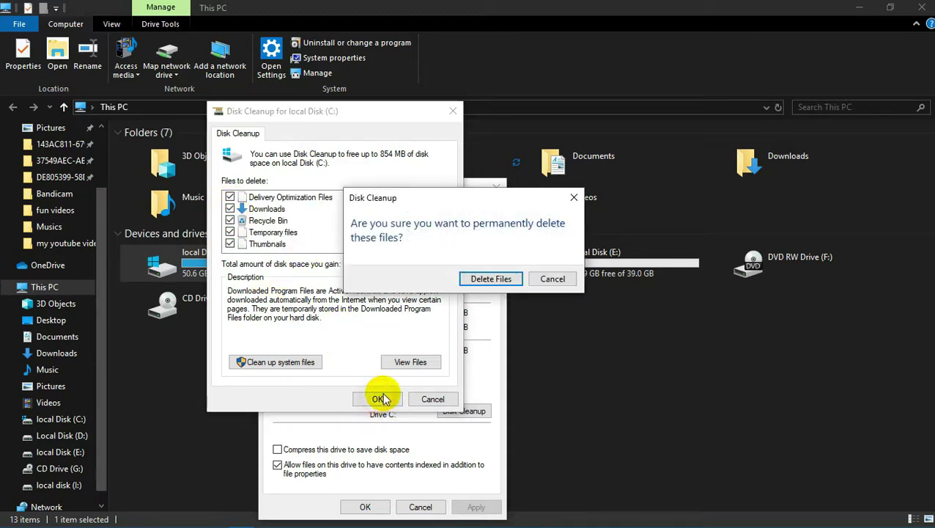
{"action": "left_click", "coordinate": [483, 279]}
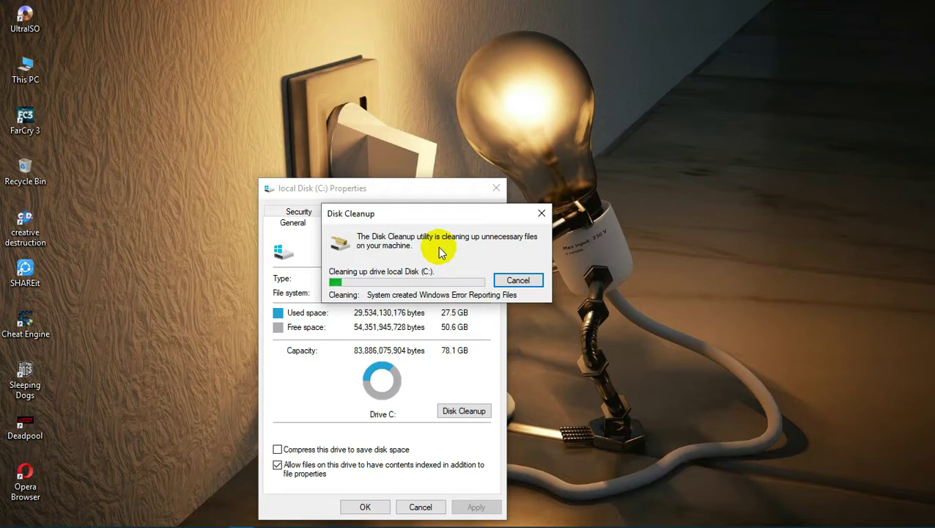
Close the finished cleanup's drive properties and reopen the properties of local Disk (C:) from This PC
{"action": "left_click", "coordinate": [370, 509]}
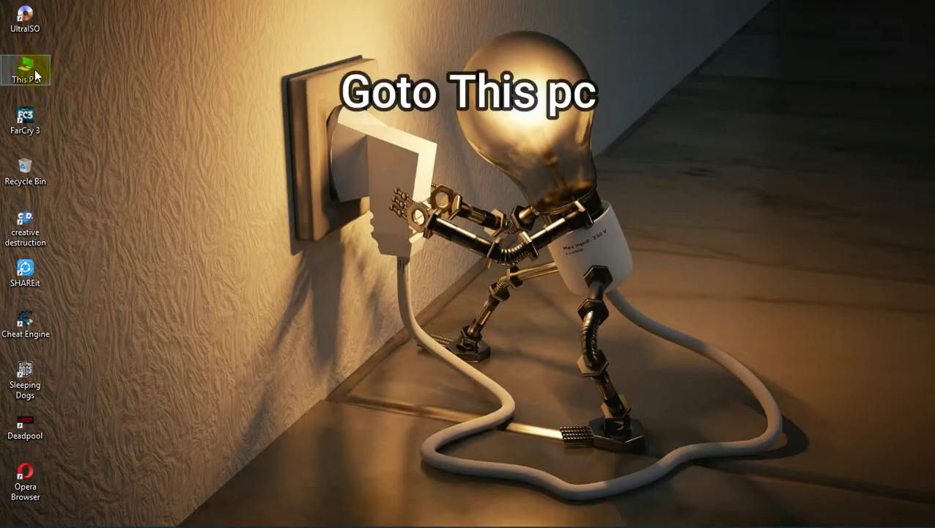
{"action": "double_click", "coordinate": [29, 71]}
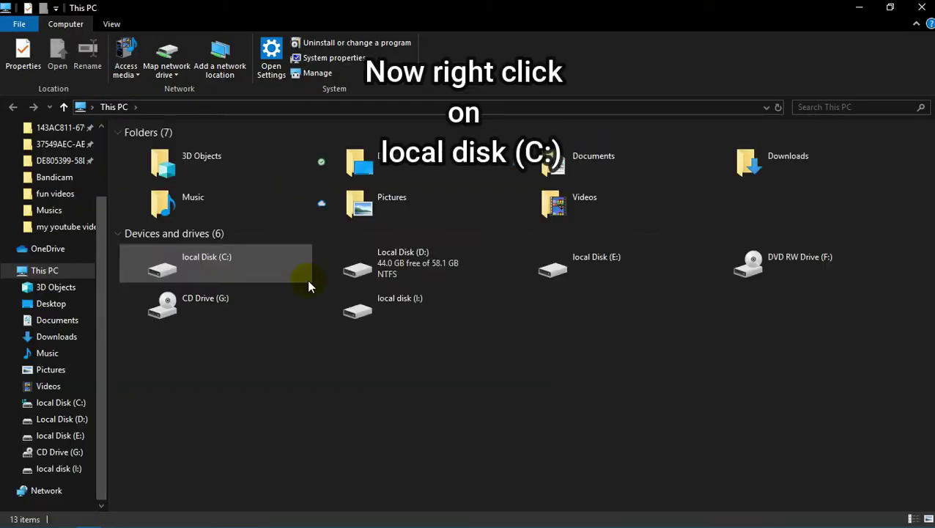
{"action": "left_click", "coordinate": [242, 261]}
{"action": "right_click", "coordinate": [241, 263]}
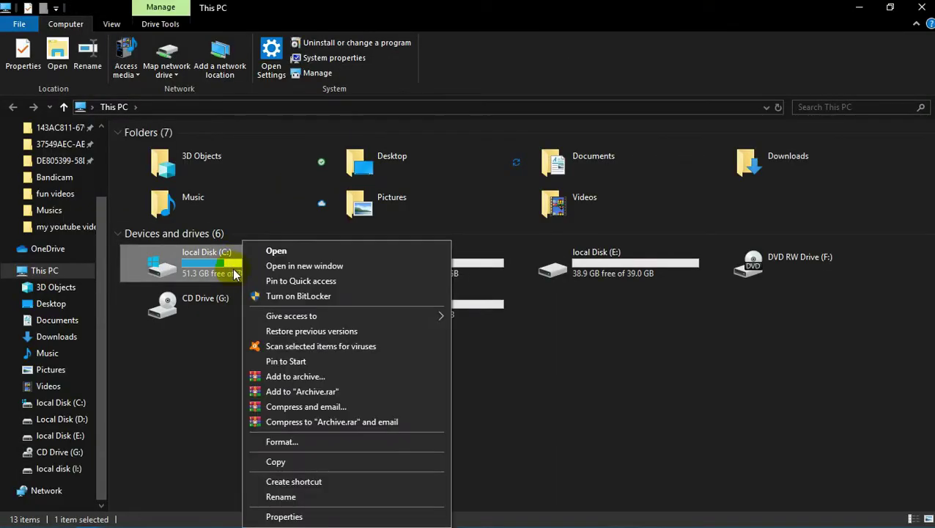
{"action": "left_click", "coordinate": [285, 517]}
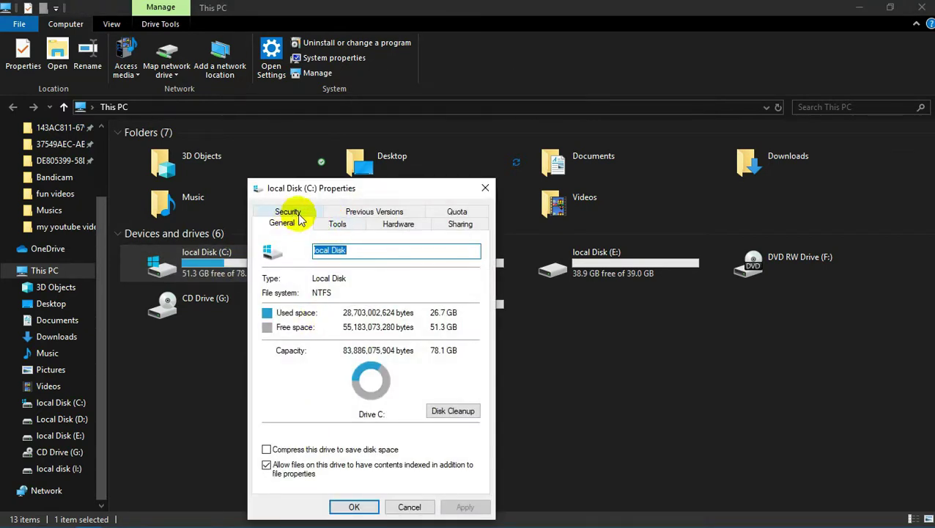
Open Optimize Drives for local Disk (C:), analyze the drive and start optimizing it
{"action": "left_click", "coordinate": [337, 223]}
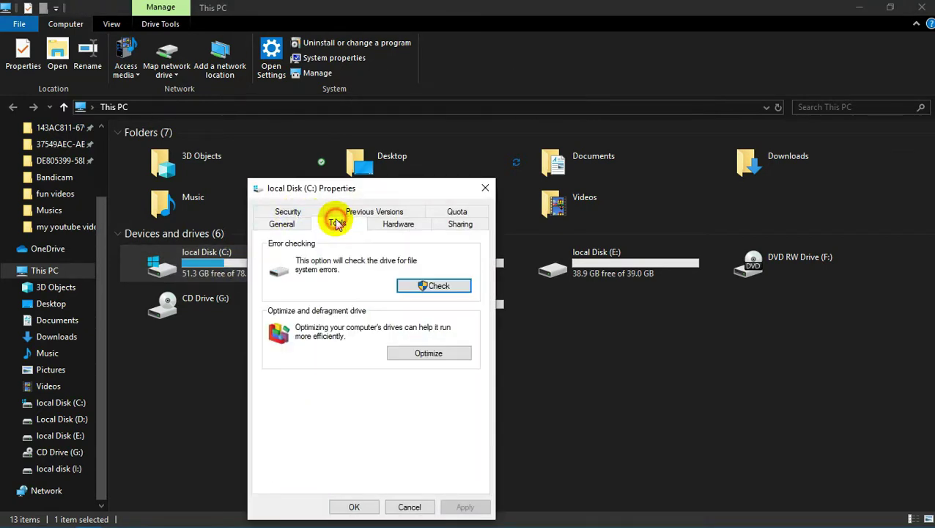
{"action": "left_click", "coordinate": [426, 355]}
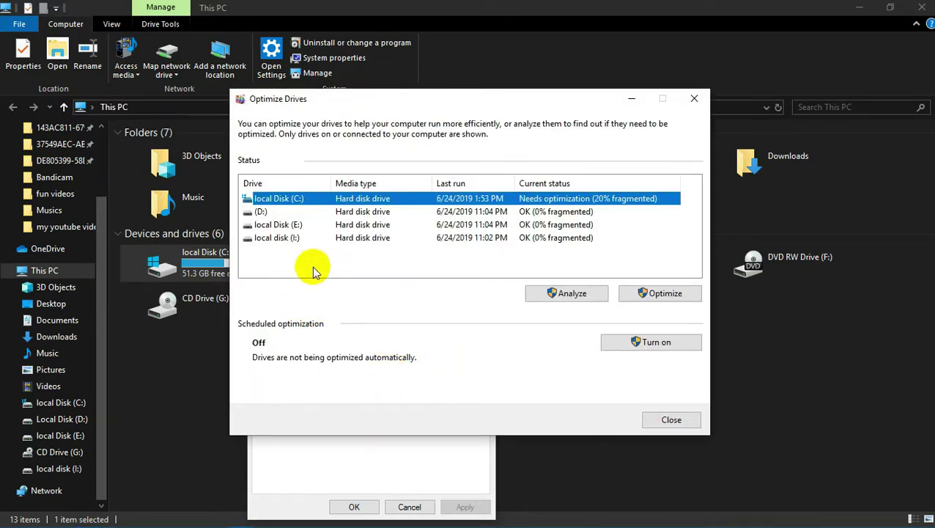
{"action": "left_click", "coordinate": [570, 301]}
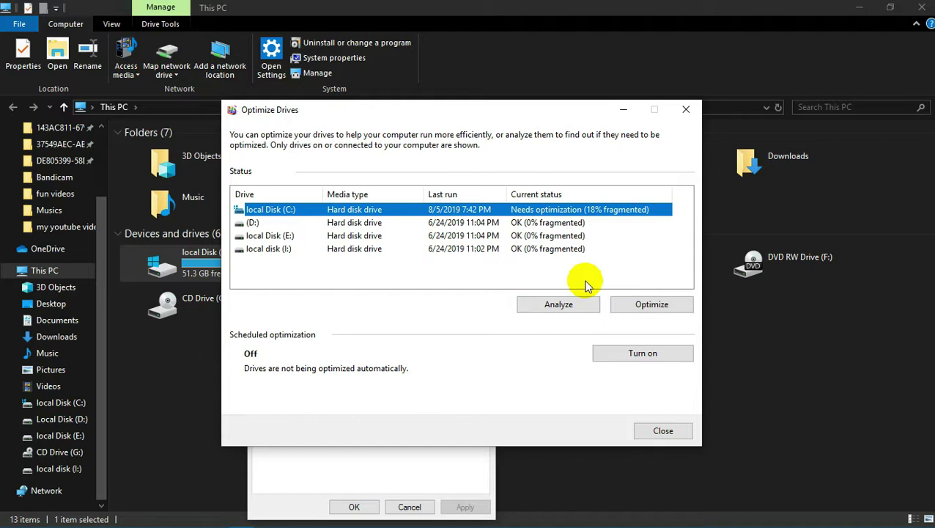
{"action": "left_click", "coordinate": [650, 306]}
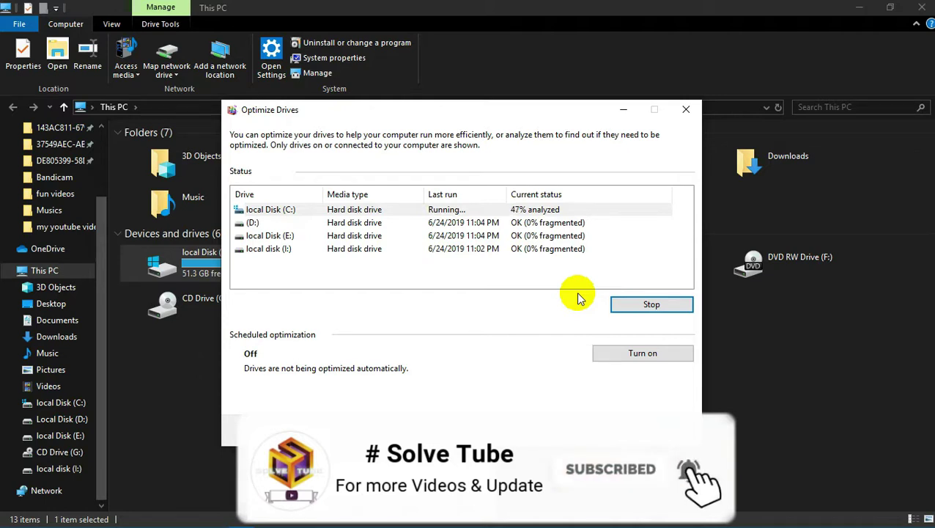
Start optimizing the remaining drives (D:), local Disk (E:) and local disk (I:) while local Disk (C:) is running
{"action": "left_click", "coordinate": [595, 223]}
{"action": "left_click", "coordinate": [645, 306]}
{"action": "left_click", "coordinate": [539, 235]}
{"action": "left_click", "coordinate": [628, 304]}
{"action": "left_click", "coordinate": [663, 248]}
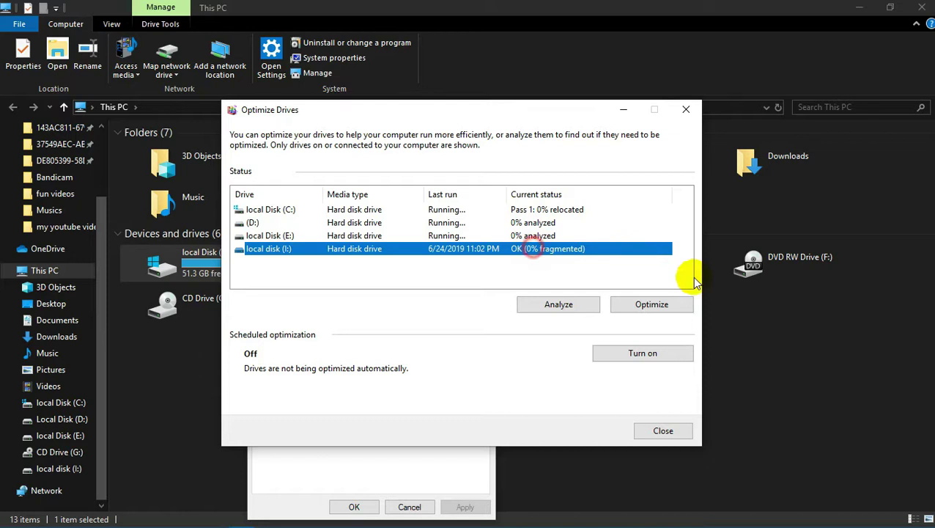
{"action": "left_click", "coordinate": [627, 303]}
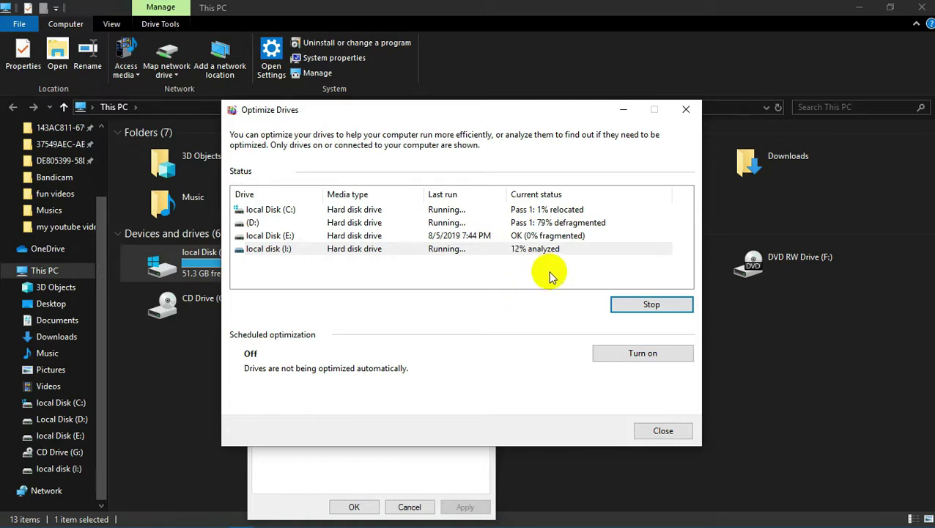
{"action": "left_click", "coordinate": [590, 235]}
{"action": "left_click", "coordinate": [652, 304]}
{"action": "left_click", "coordinate": [596, 222]}
{"action": "left_click", "coordinate": [597, 236]}
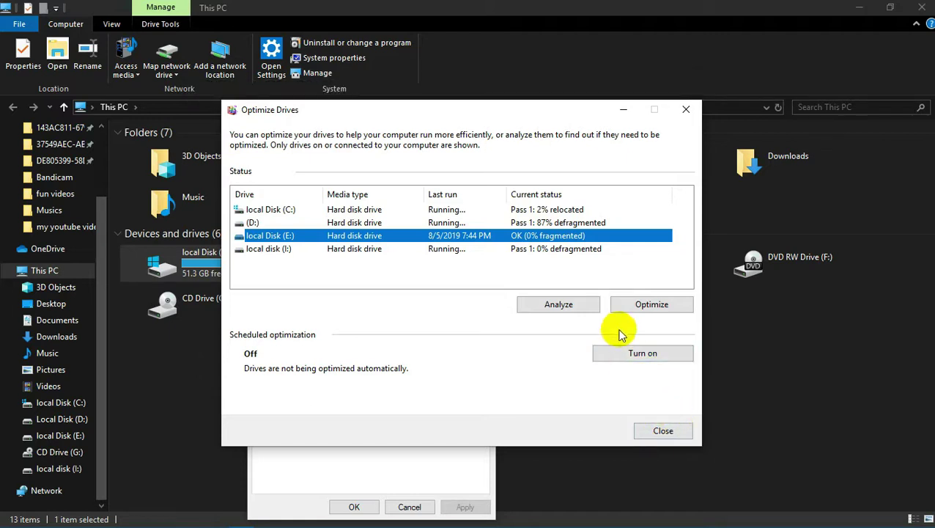
Turn on scheduled optimization with a Weekly frequency and increased task priority if three consecutive scheduled runs are missed
{"action": "left_click", "coordinate": [654, 352]}
{"action": "left_click", "coordinate": [262, 187]}
{"action": "left_click", "coordinate": [417, 212]}
{"action": "left_click", "coordinate": [376, 233]}
{"action": "left_click", "coordinate": [417, 306]}
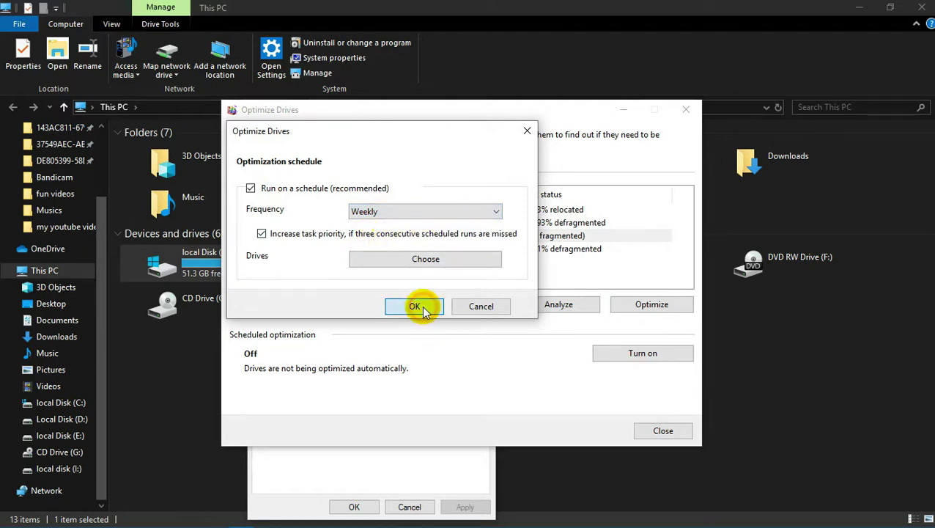
Close Optimize Drives, the local Disk (C:) properties and the This PC window
{"action": "left_click", "coordinate": [663, 431]}
{"action": "left_click", "coordinate": [485, 186]}
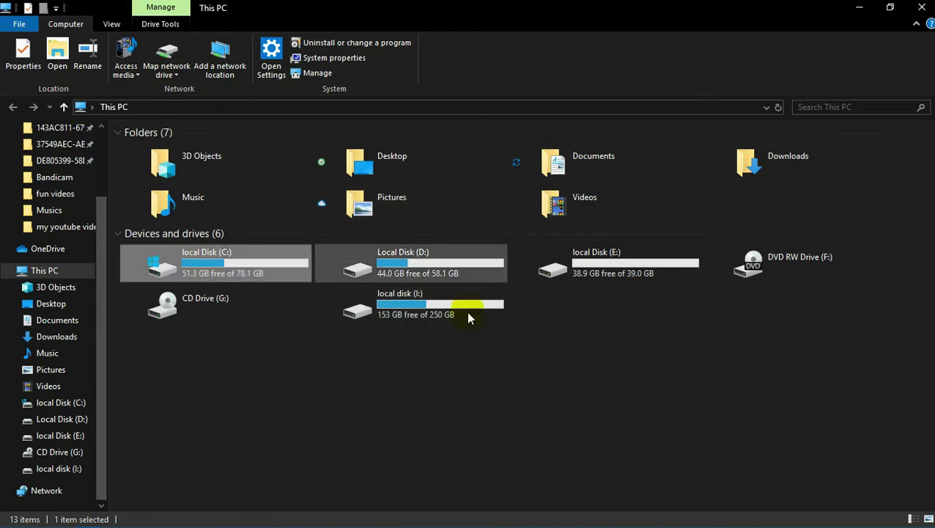
{"action": "left_click", "coordinate": [921, 7]}
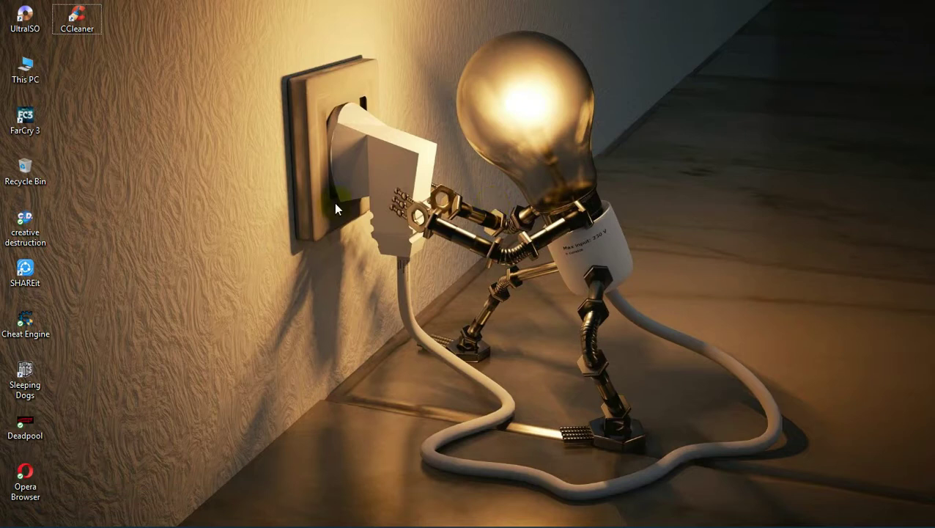
Open CCleaner, analyze the computer with Easy Clean and clean all trackers and junk
{"action": "left_click", "coordinate": [77, 22]}
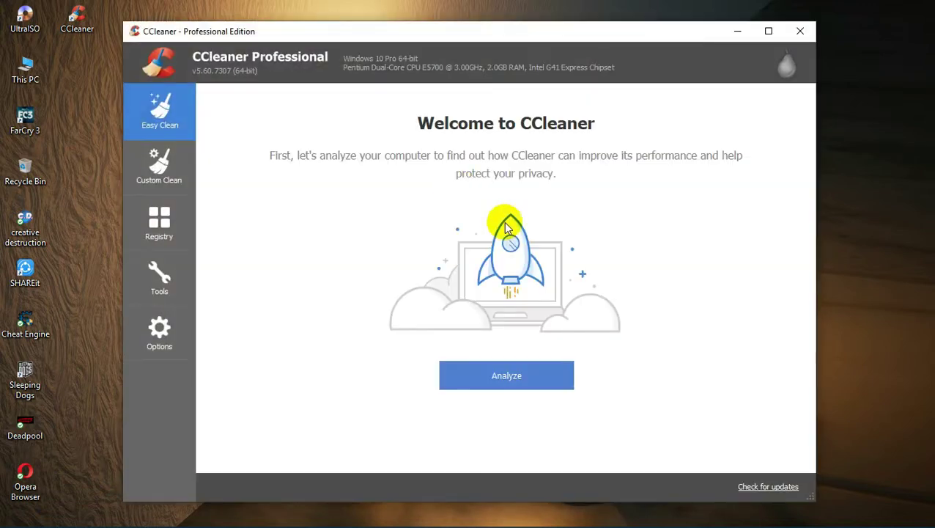
{"action": "mouse_move", "coordinate": [386, 36]}
{"action": "left_mouse_down"}
{"action": "mouse_move", "coordinate": [407, 34]}
{"action": "mouse_move", "coordinate": [398, 29]}
{"action": "left_mouse_up"}
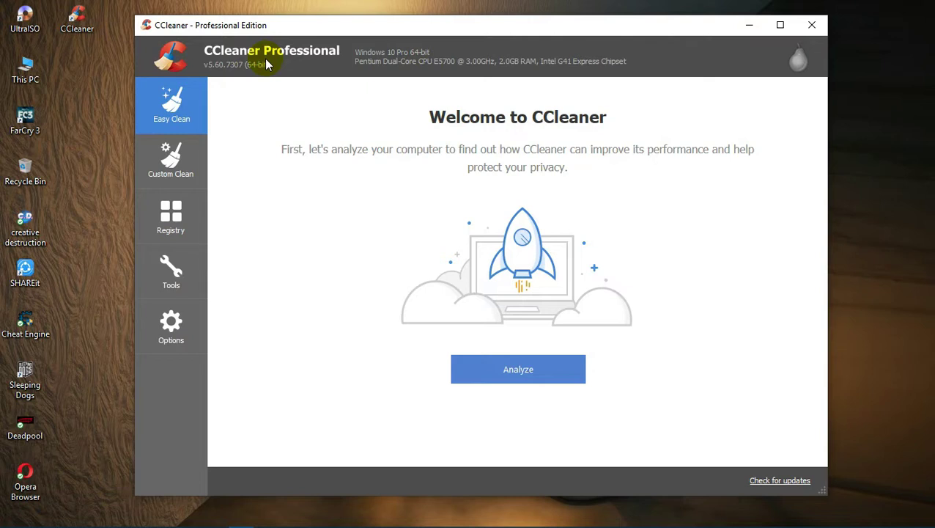
{"action": "left_click", "coordinate": [507, 389]}
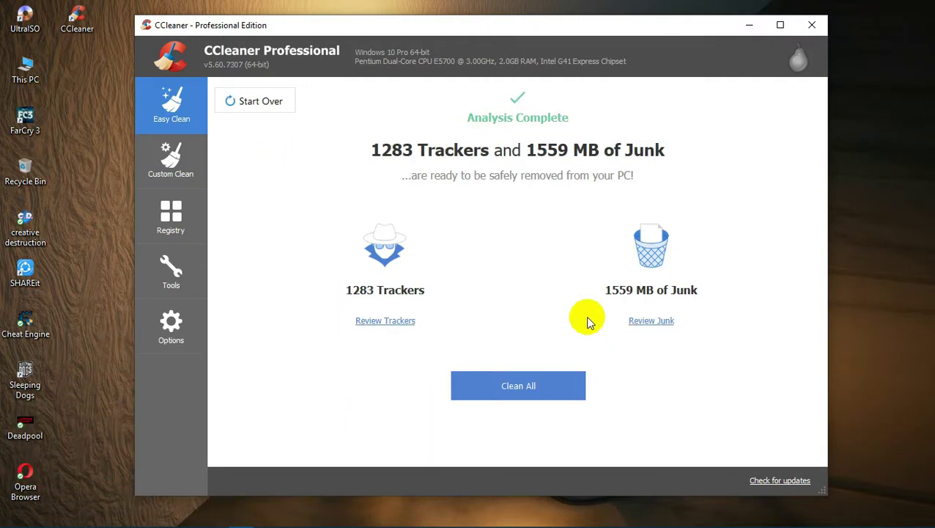
{"action": "left_click", "coordinate": [521, 391]}
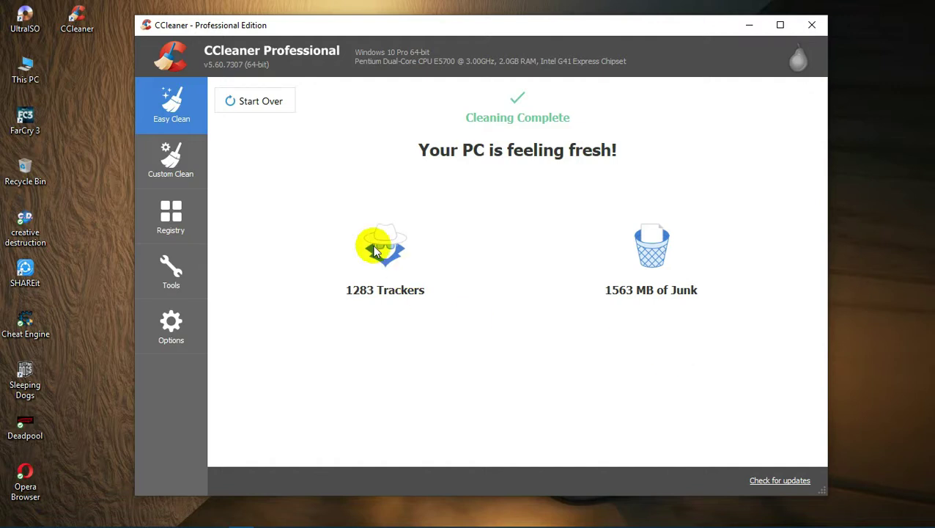
In Custom Clean, review the Windows items and exclude Google Chrome's Internet History and Download History from the application cleaning
{"action": "left_click", "coordinate": [176, 158]}
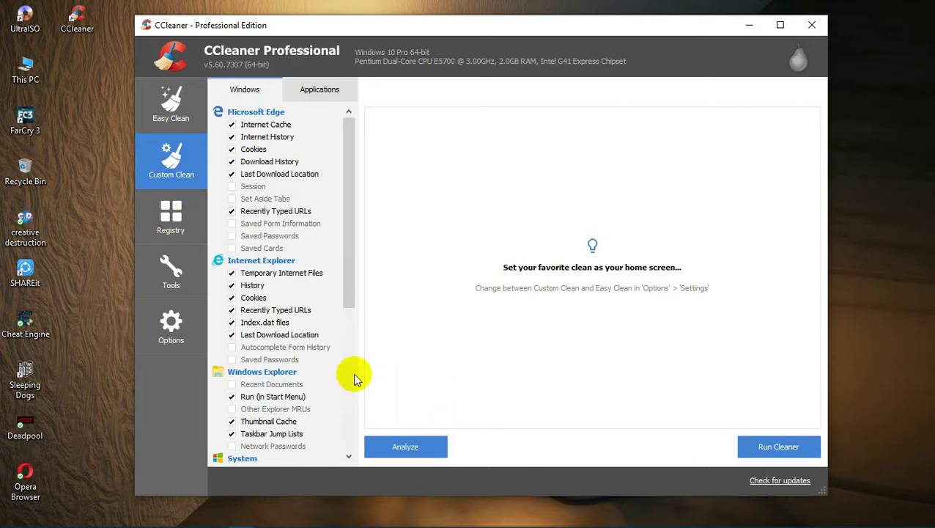
{"action": "left_click_drag", "start_coordinate": [355, 244], "coordinate": [350, 313]}
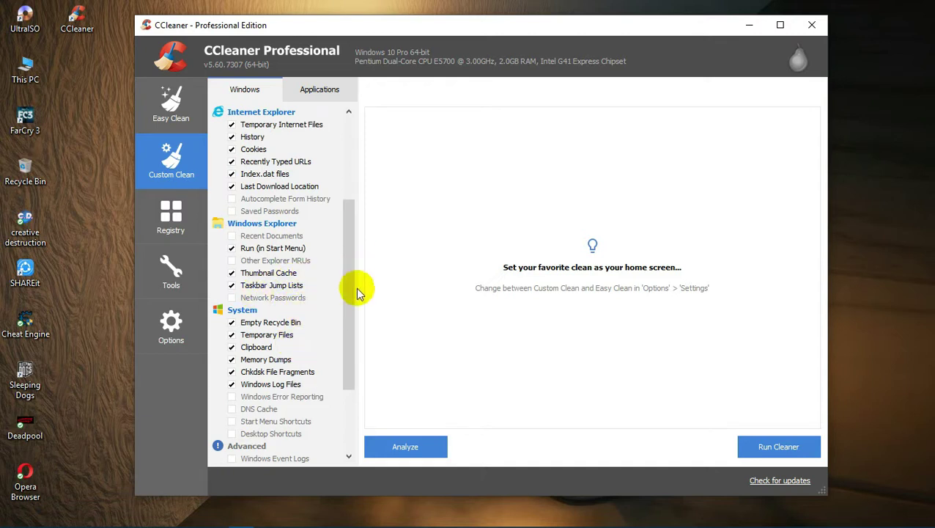
{"action": "scroll", "coordinate": [354, 273], "scroll_direction": "up", "scroll_amount": 1}
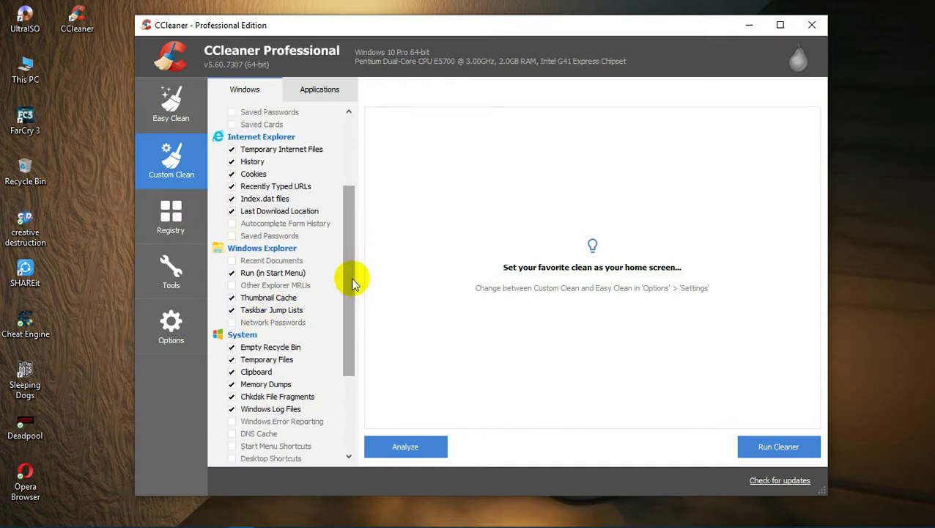
{"action": "scroll", "coordinate": [354, 269], "scroll_direction": "up", "scroll_amount": 2}
{"action": "left_click_drag", "start_coordinate": [352, 257], "coordinate": [352, 183]}
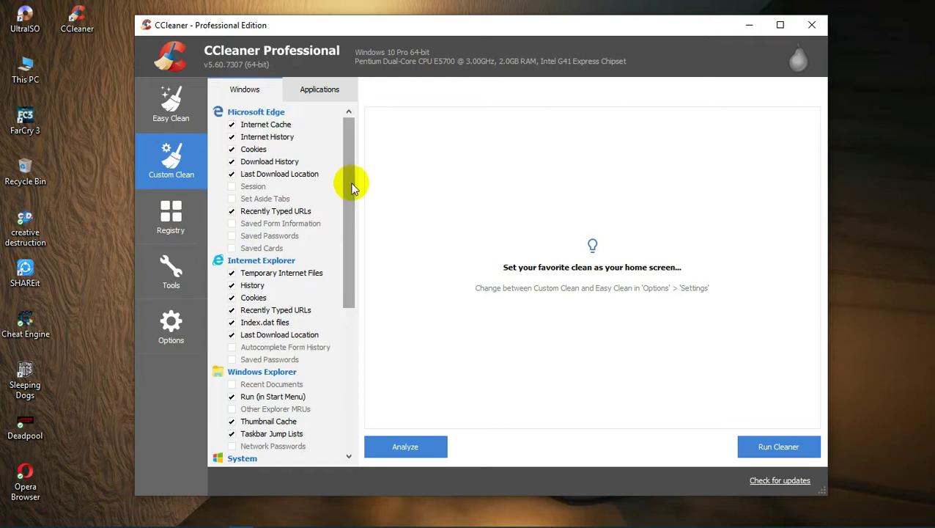
{"action": "left_click", "coordinate": [334, 84]}
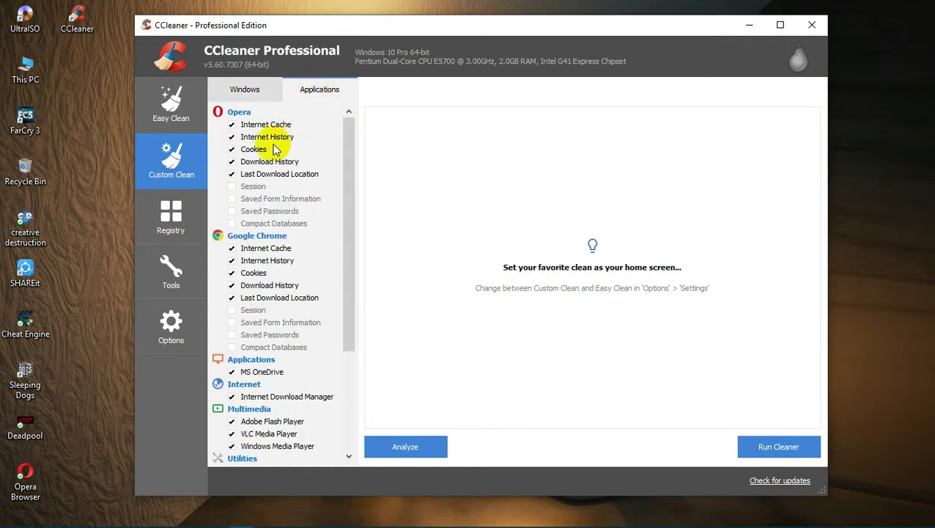
{"action": "left_click", "coordinate": [232, 260]}
{"action": "left_click", "coordinate": [233, 285]}
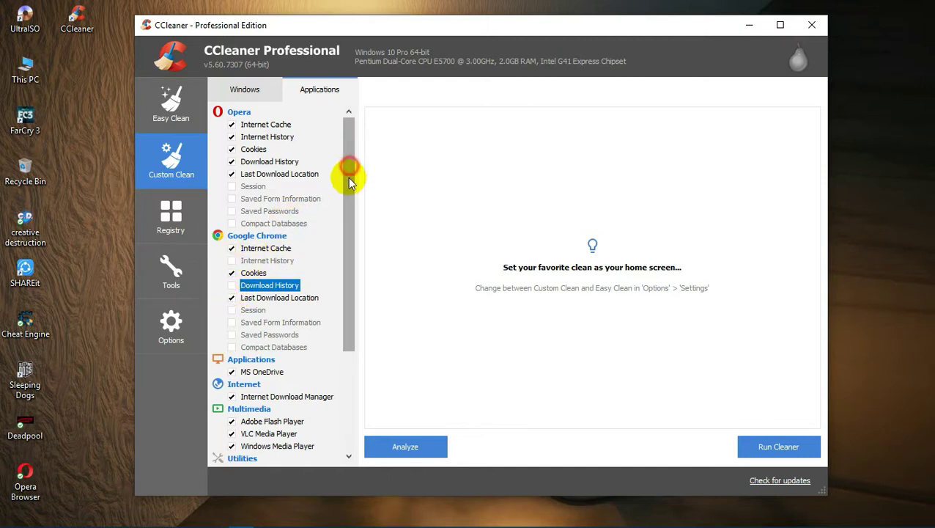
Analyze the files chosen in Custom Clean, then run the cleaner and confirm deleting them
{"action": "scroll", "coordinate": [349, 183], "scroll_direction": "down", "scroll_amount": 3}
{"action": "left_click_drag", "start_coordinate": [354, 236], "coordinate": [354, 178]}
{"action": "left_click", "coordinate": [411, 444]}
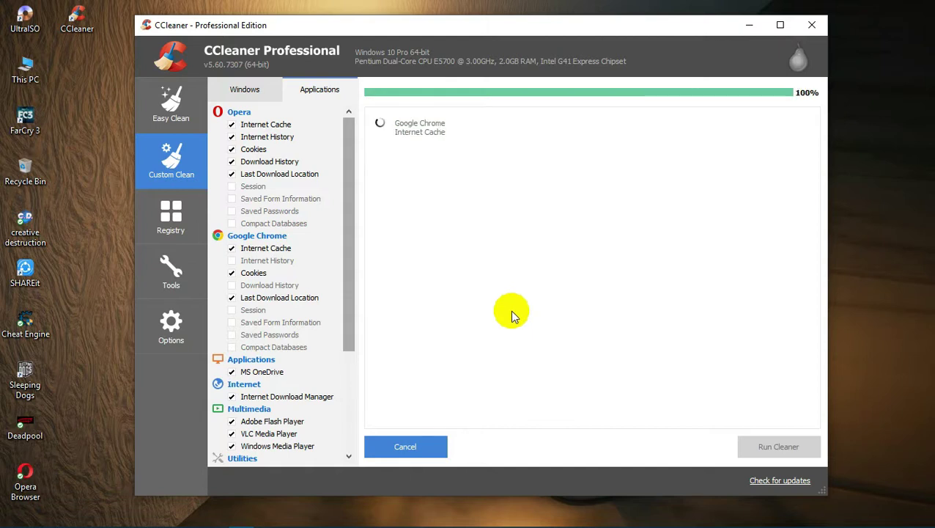
{"action": "left_click", "coordinate": [783, 450]}
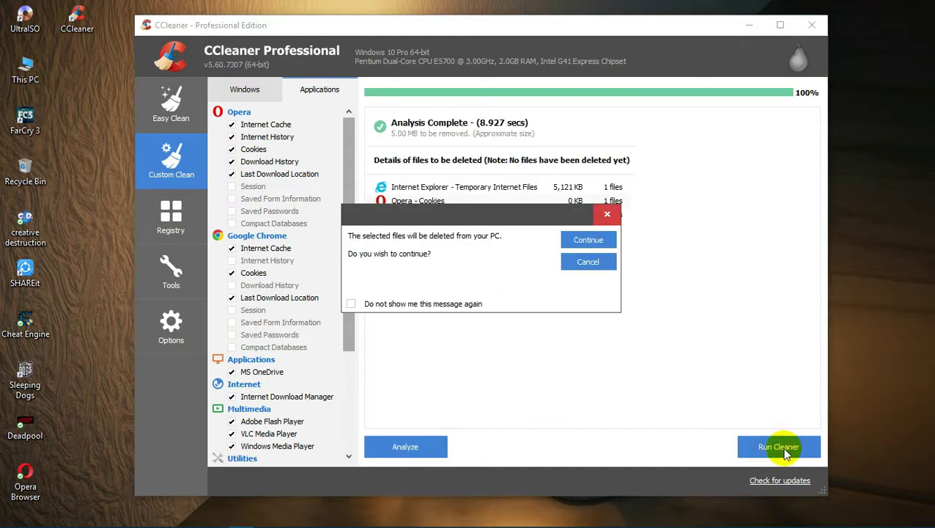
{"action": "left_click", "coordinate": [587, 240]}
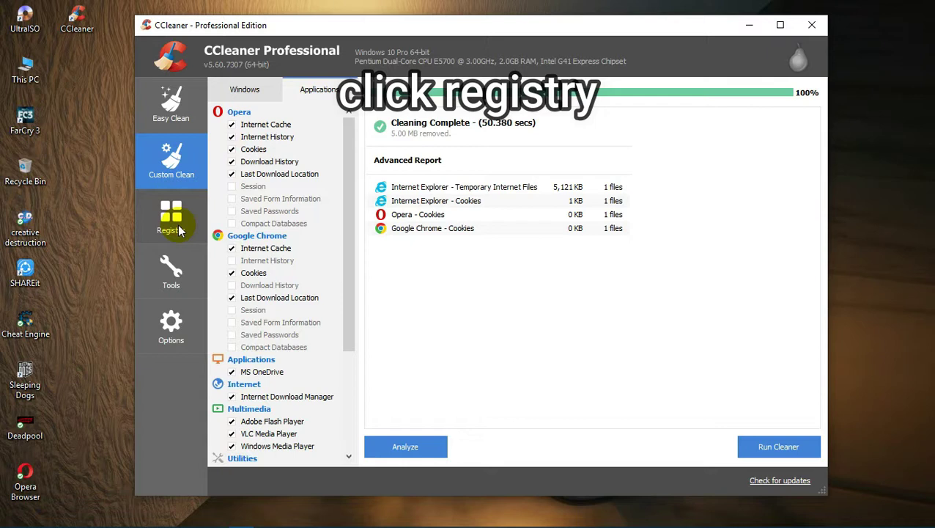
Scan the registry for issues in all categories and save a registry backup as cc_20190811_134624 in Documents before fixing
{"action": "left_click", "coordinate": [178, 226]}
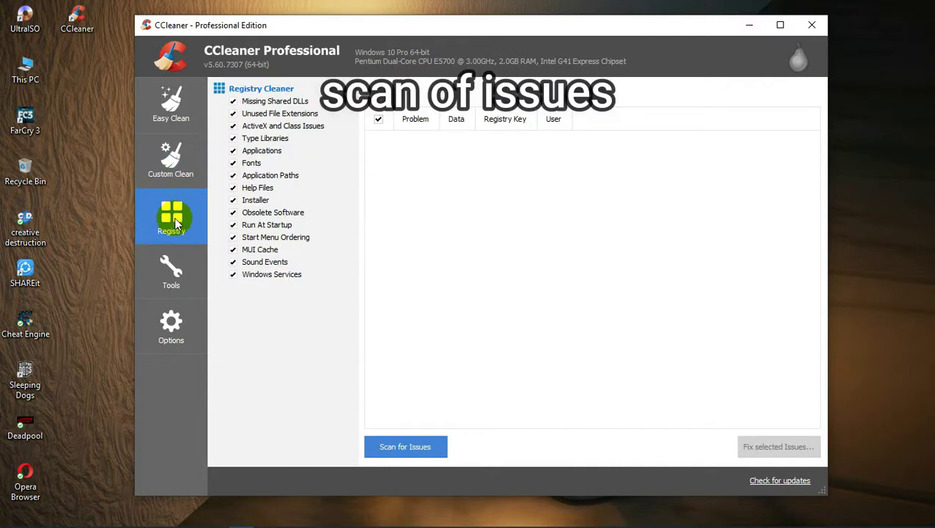
{"action": "left_click", "coordinate": [411, 447]}
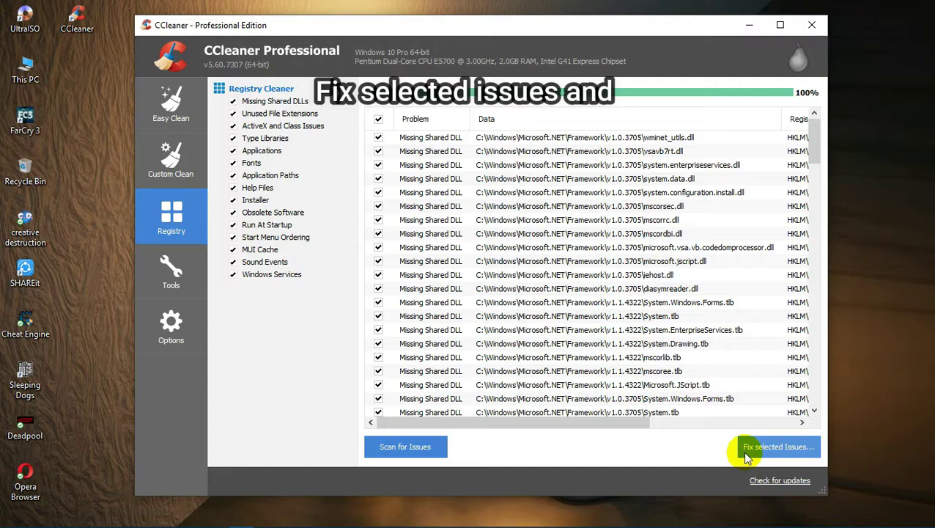
{"action": "left_click", "coordinate": [770, 447]}
{"action": "left_click", "coordinate": [458, 299]}
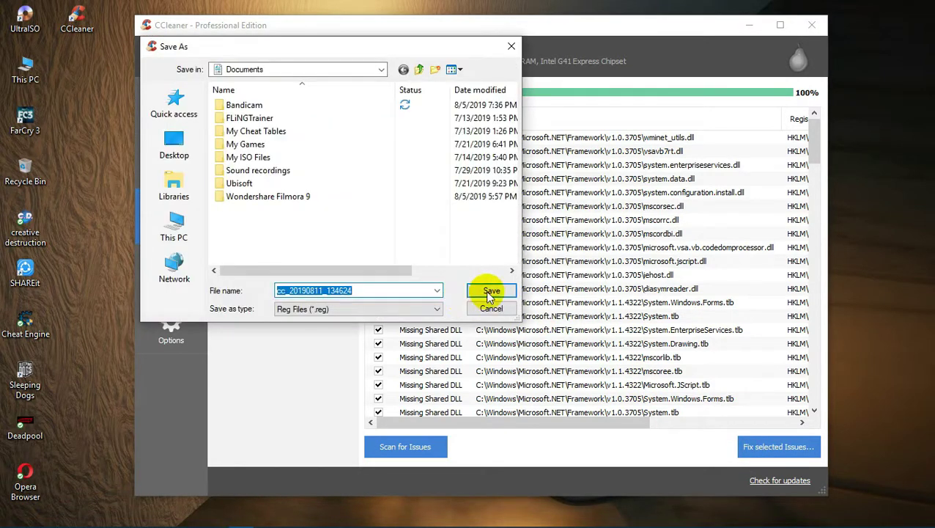
{"action": "left_click", "coordinate": [490, 292]}
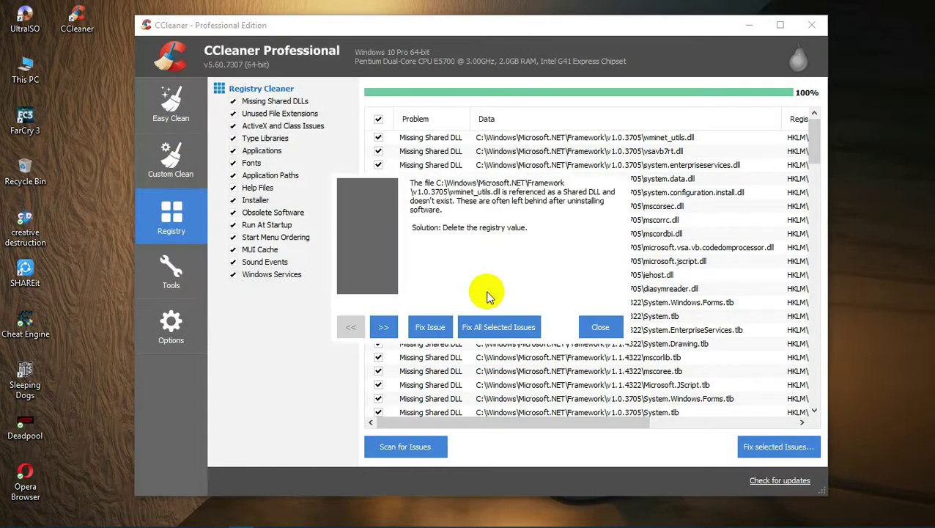
Fix all selected registry issues and close CCleaner
{"action": "left_click", "coordinate": [499, 326]}
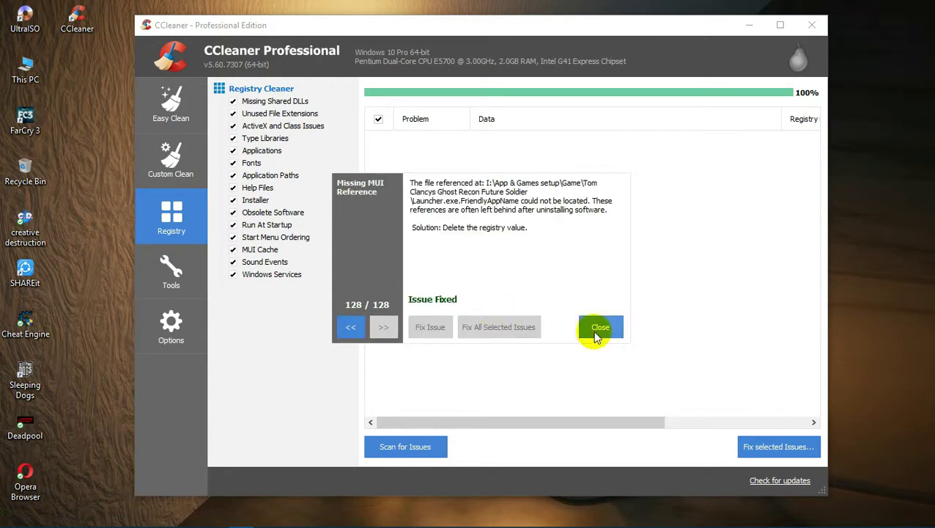
{"action": "left_click", "coordinate": [597, 329]}
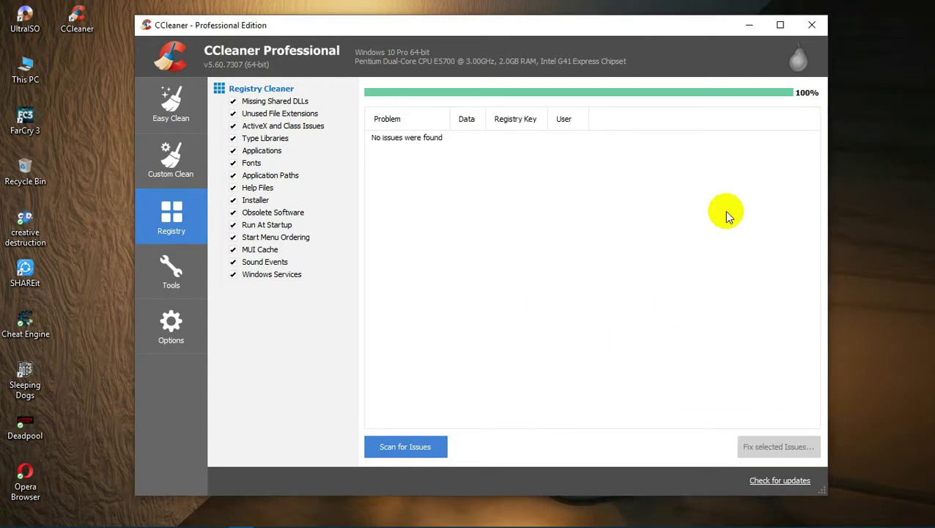
{"action": "left_click", "coordinate": [811, 25]}
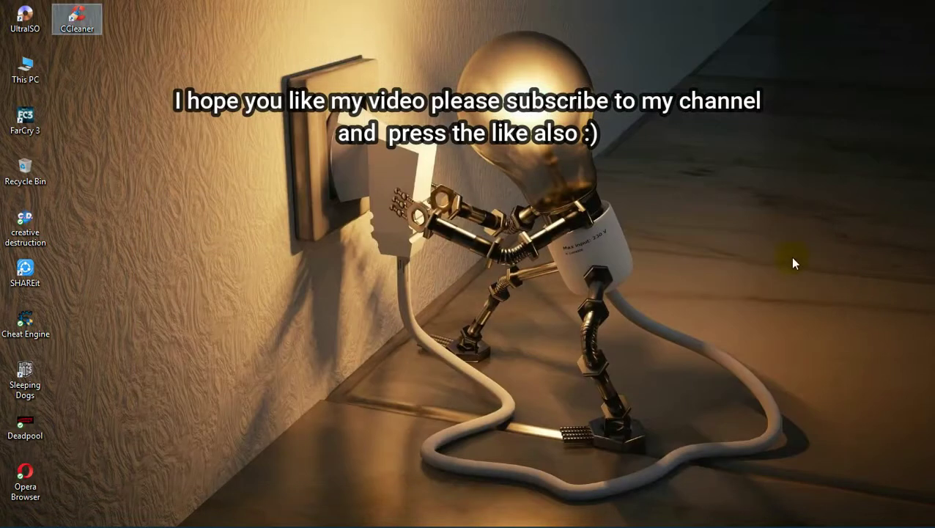
{"action": "left_click", "coordinate": [471, 178]}
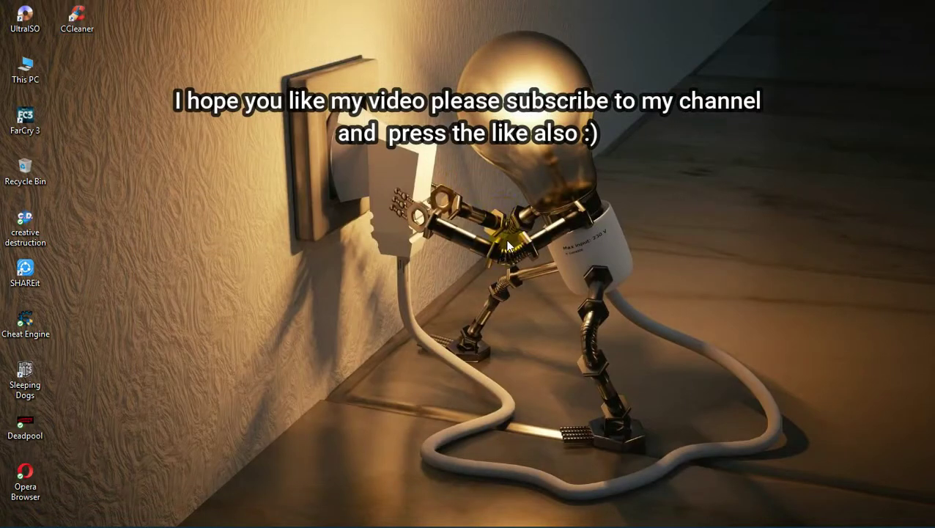